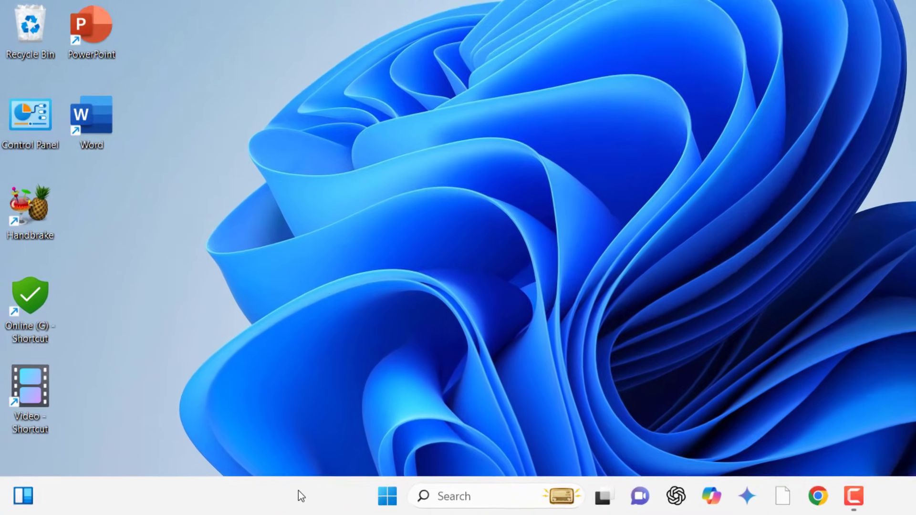
# Step: Open Task Manager from the taskbar and restart the Windows Explorer process
pyautogui.rightClick(221, 499)
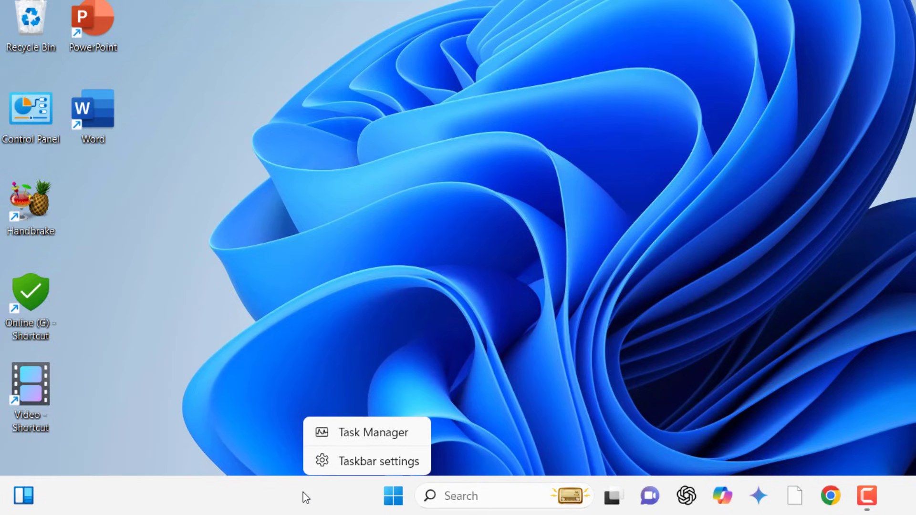
pyautogui.click(379, 440)
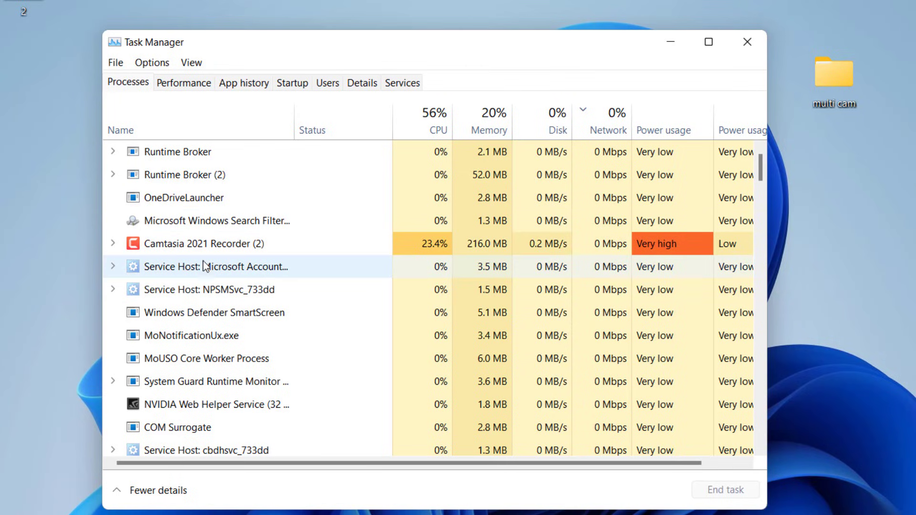
pyautogui.click(248, 312)
pyautogui.scroll(-2, 245, 314)
pyautogui.scroll(-5, 244, 314)
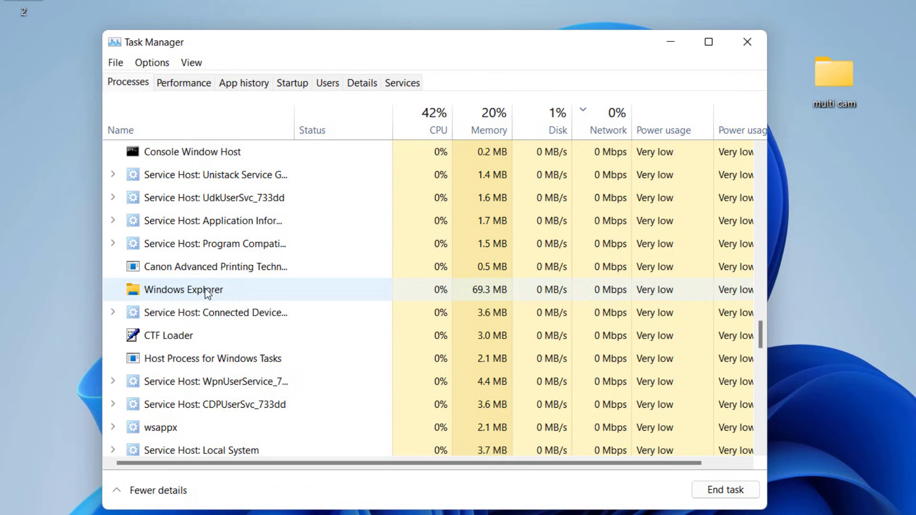
pyautogui.rightClick(206, 290)
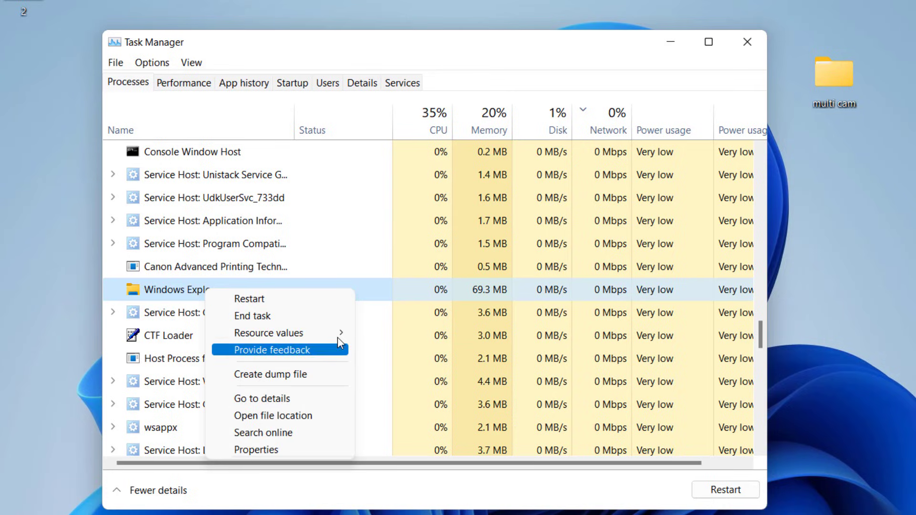
pyautogui.click(736, 42)
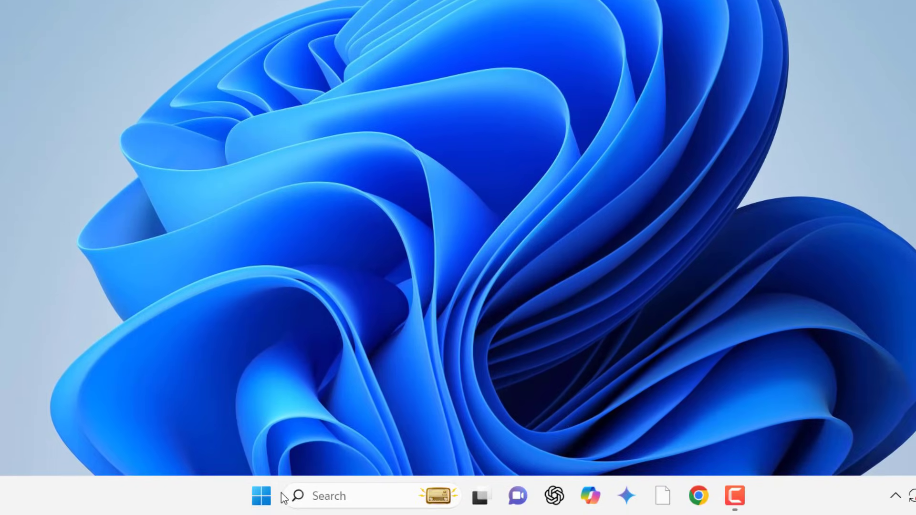
# Step: Launch Settings from Start and go to Accessibility > Keyboard
pyautogui.click(264, 499)
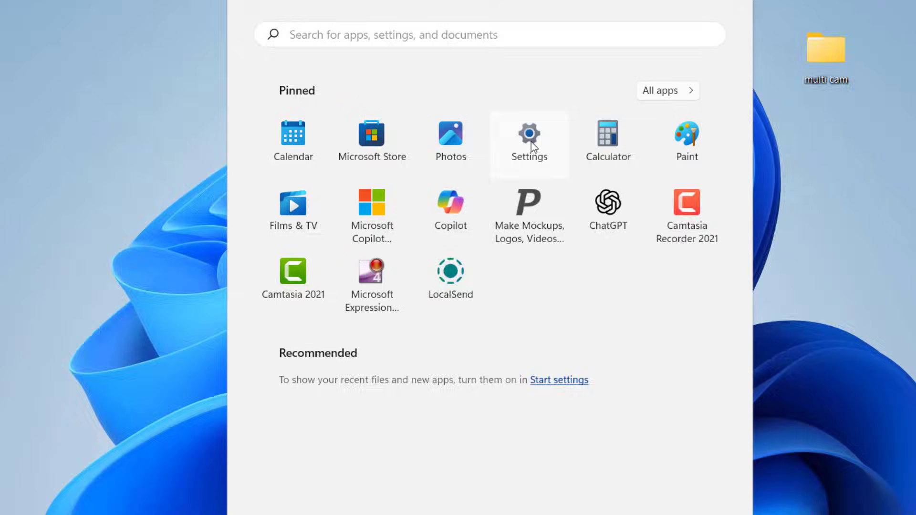
pyautogui.click(532, 69)
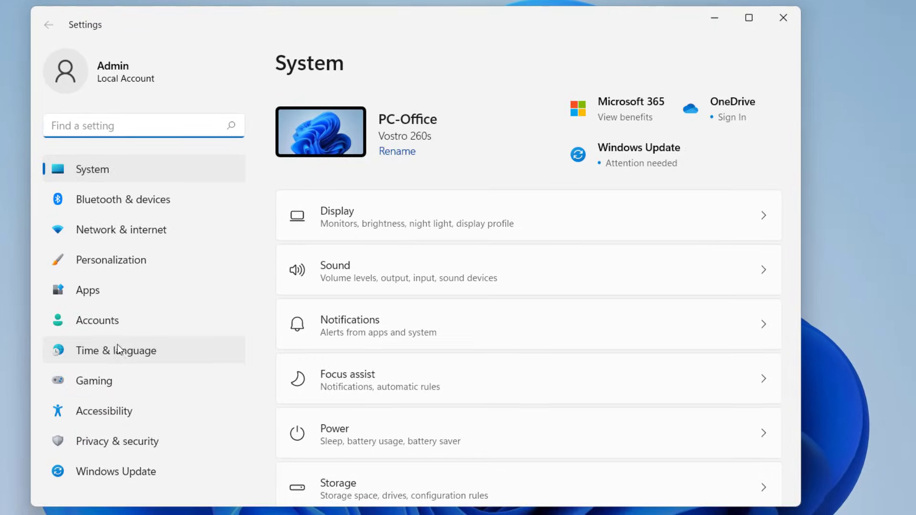
pyautogui.click(119, 419)
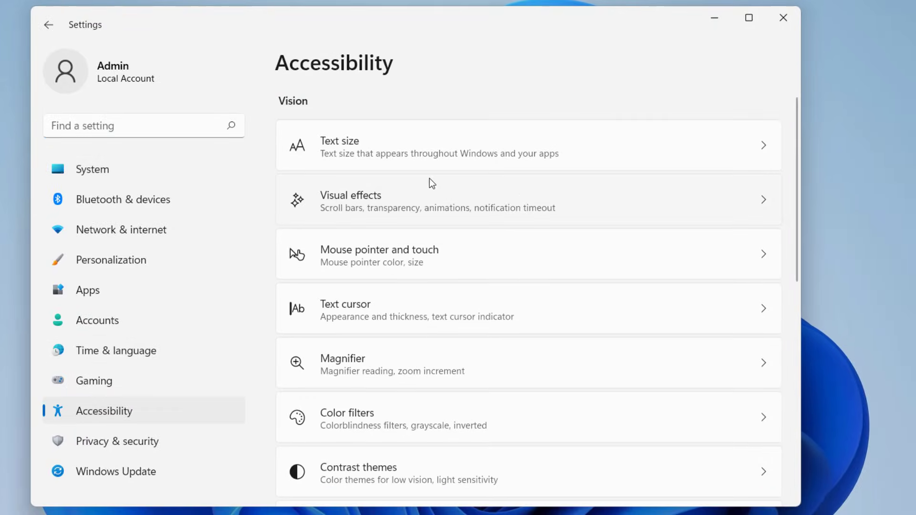
pyautogui.scroll(-6, 439, 301)
pyautogui.scroll(-2, 438, 305)
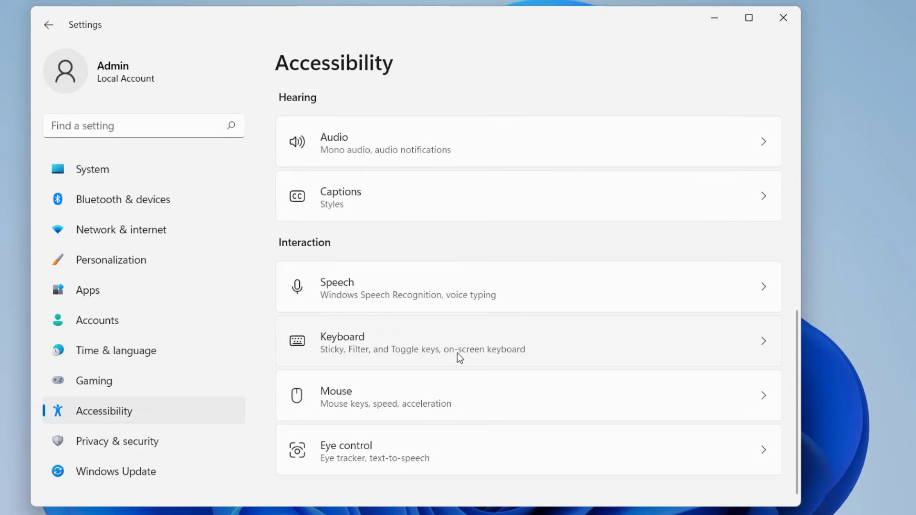
pyautogui.click(489, 348)
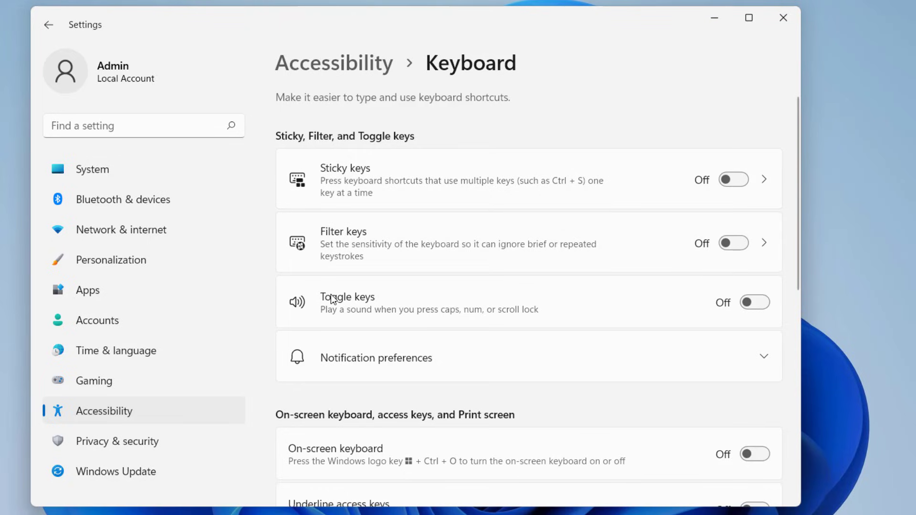
pyautogui.click(426, 254)
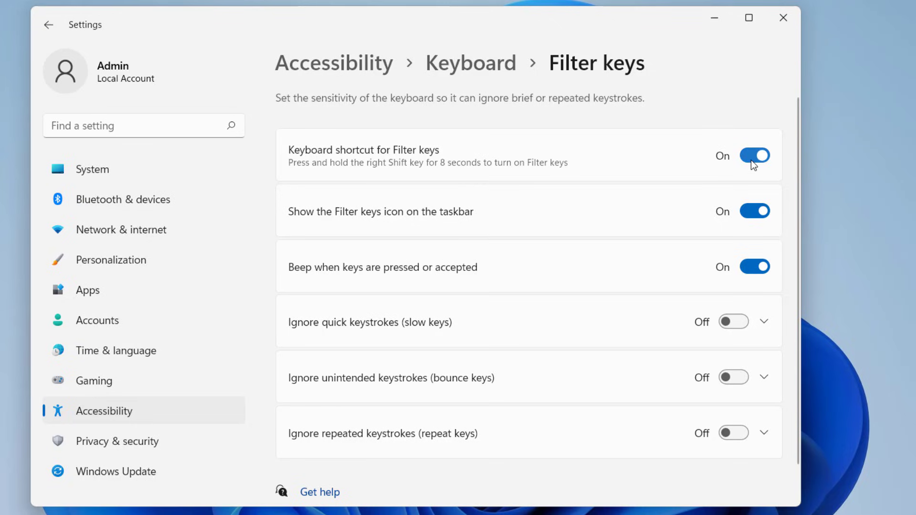
pyautogui.click(752, 215)
pyautogui.click(751, 262)
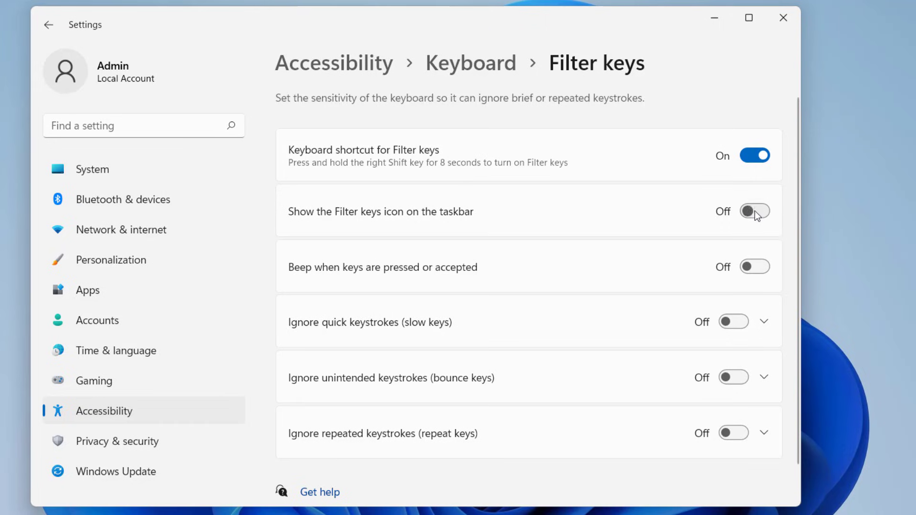
pyautogui.click(754, 210)
pyautogui.click(756, 266)
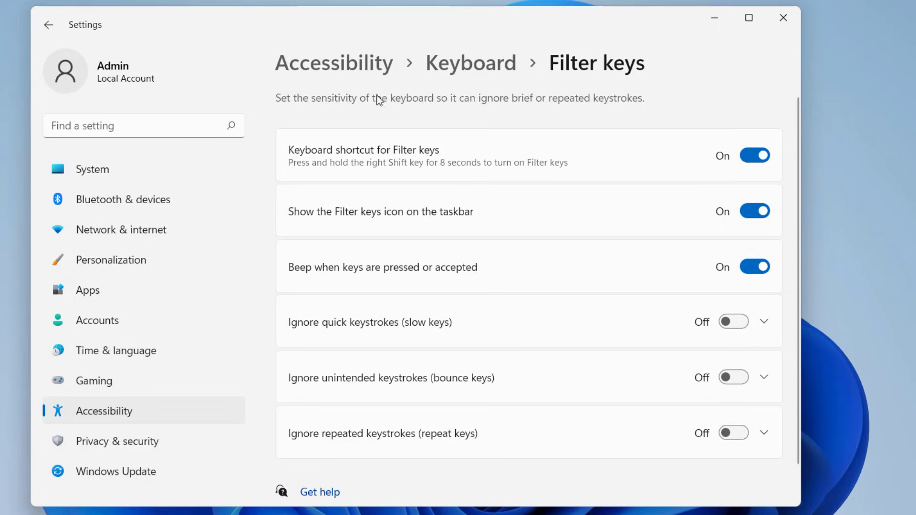
pyautogui.click(51, 27)
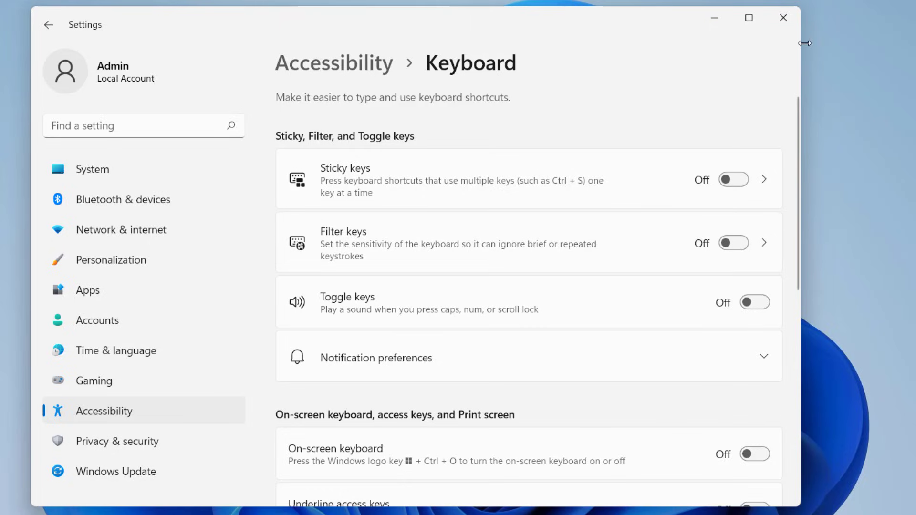
# Step: Navigate Settings to System > Troubleshoot > Other troubleshooters
pyautogui.click(48, 19)
pyautogui.click(50, 27)
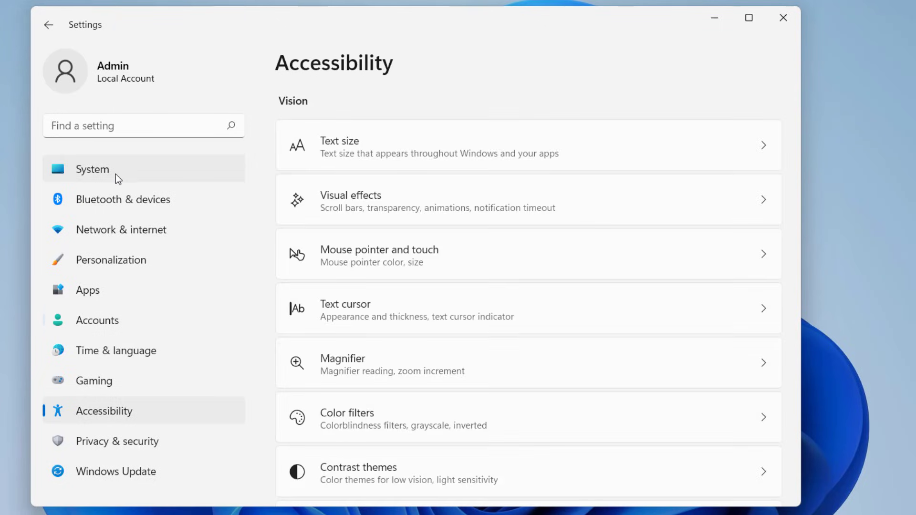
pyautogui.click(116, 173)
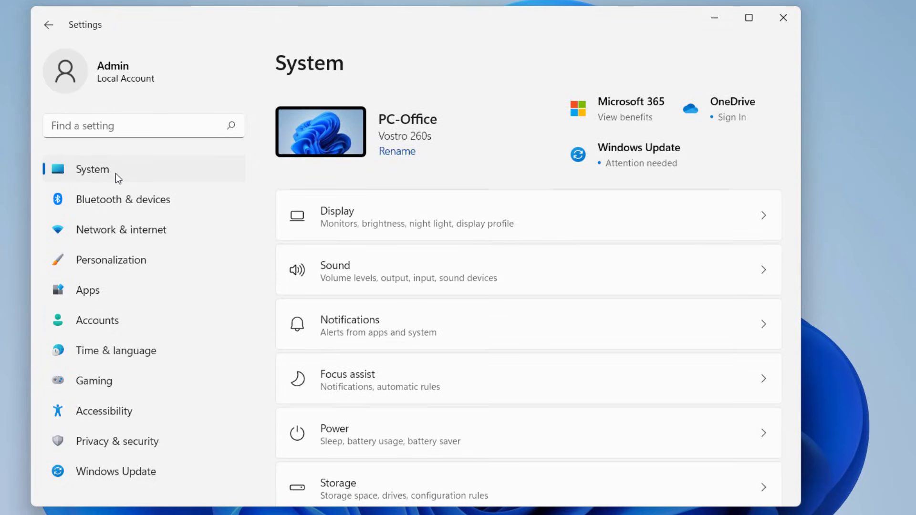
pyautogui.scroll(-6, 425, 285)
pyautogui.scroll(1, 376, 187)
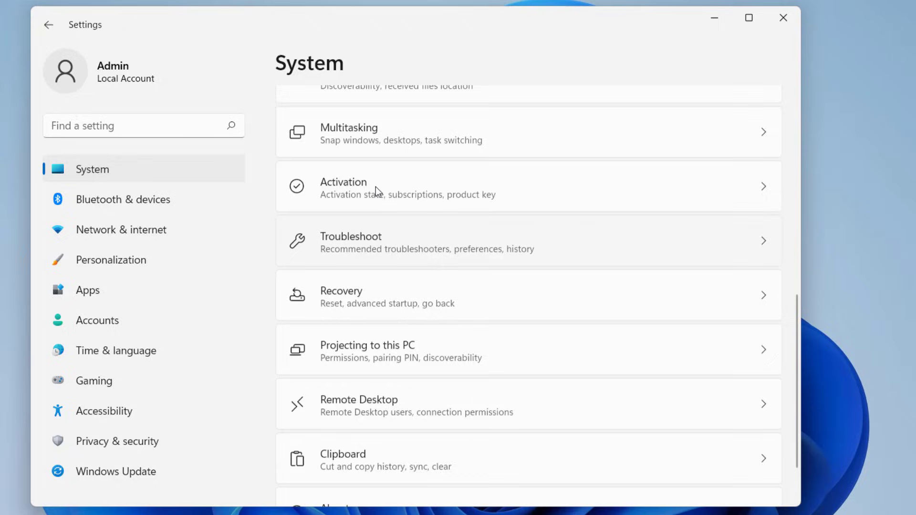
pyautogui.click(374, 242)
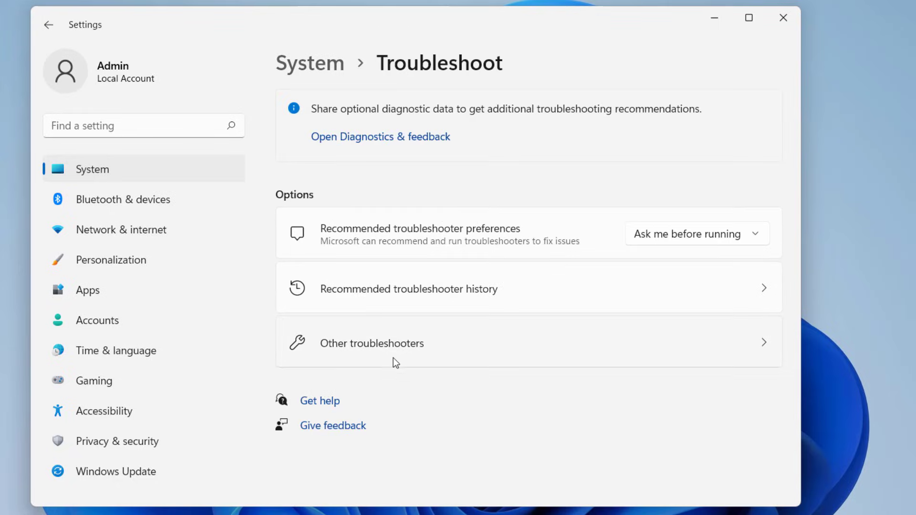
pyautogui.click(355, 342)
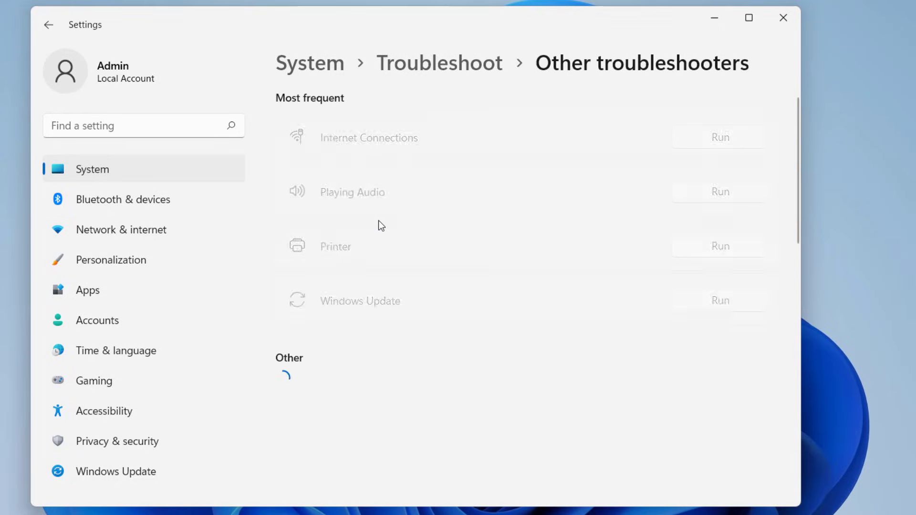
# Step: Run the Keyboard troubleshooter and close it once it reports no changes needed
pyautogui.scroll(-5, 378, 220)
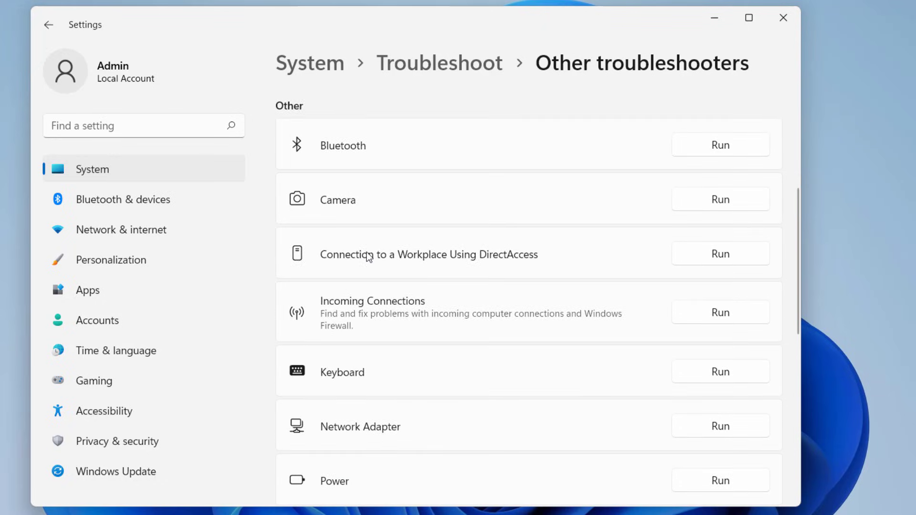
pyautogui.scroll(-3, 367, 252)
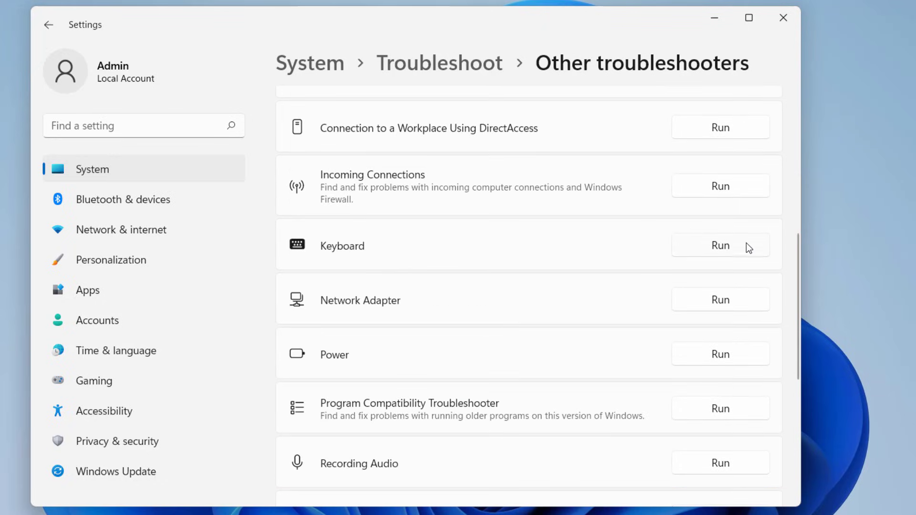
pyautogui.click(745, 244)
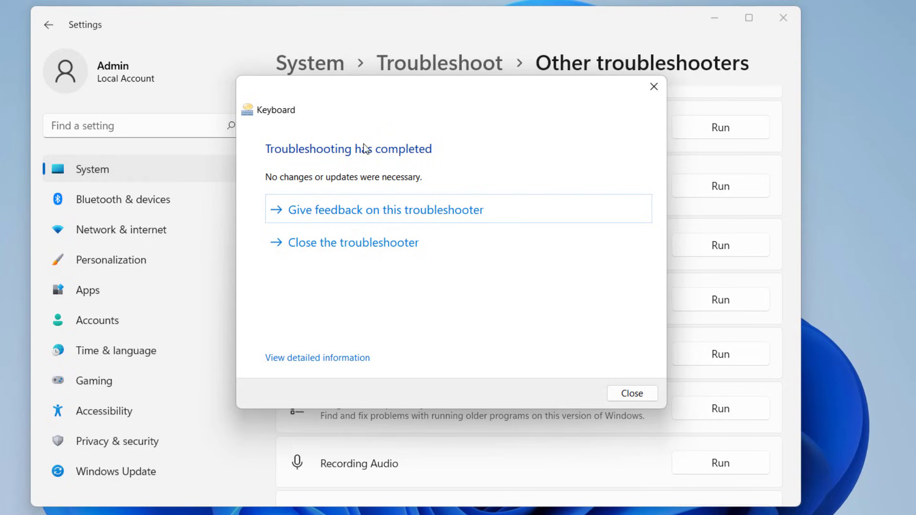
pyautogui.click(630, 396)
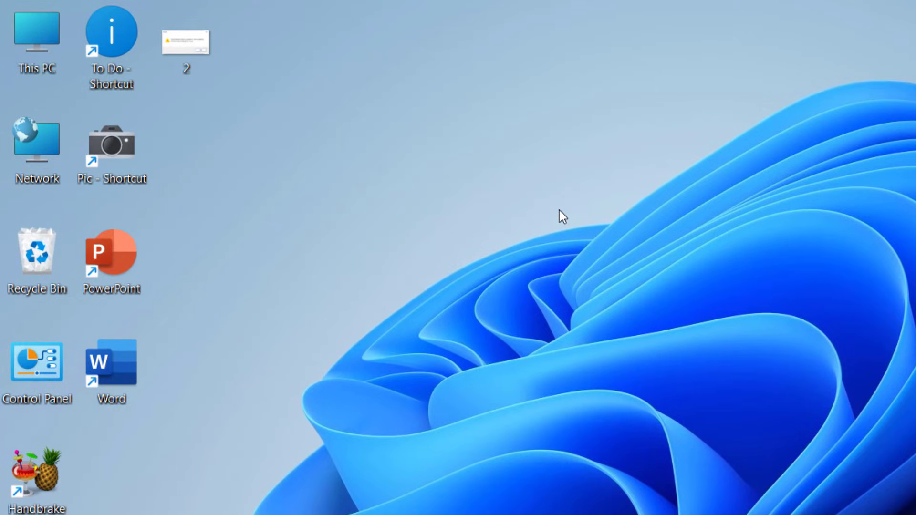
# Step: Open Computer Management from This PC and view Device Manager's Keyboards category
pyautogui.rightClick(25, 22)
pyautogui.click(155, 84)
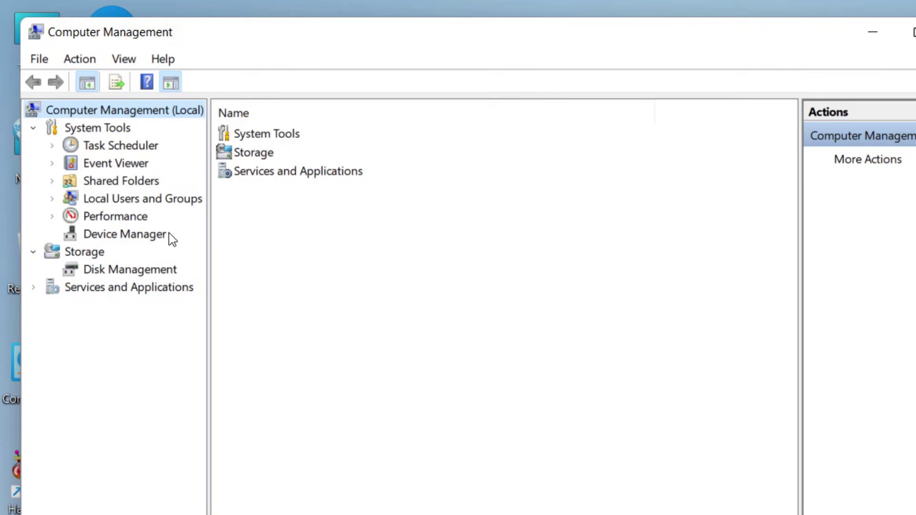
pyautogui.click(160, 236)
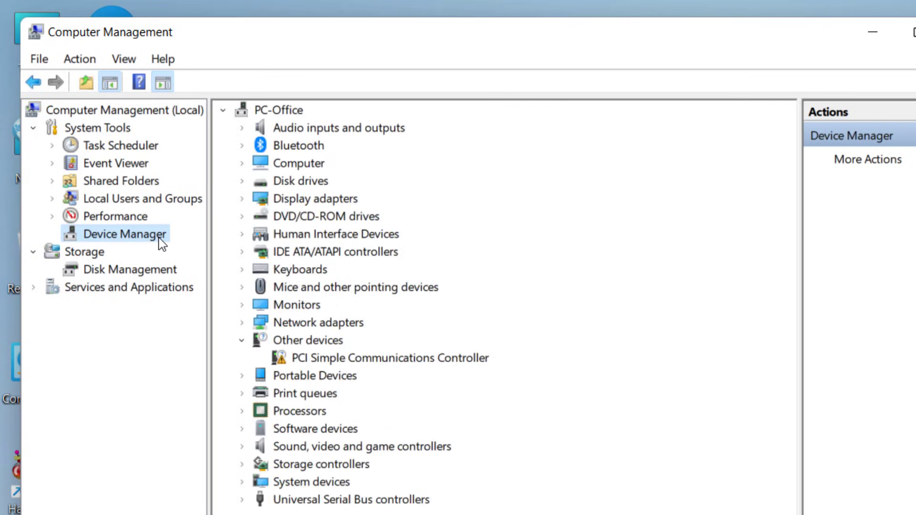
pyautogui.click(242, 269)
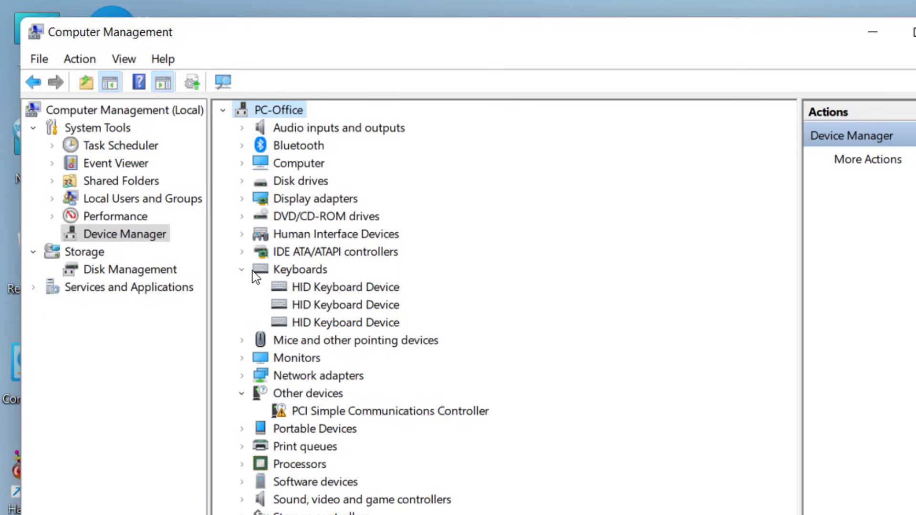
pyautogui.click(243, 270)
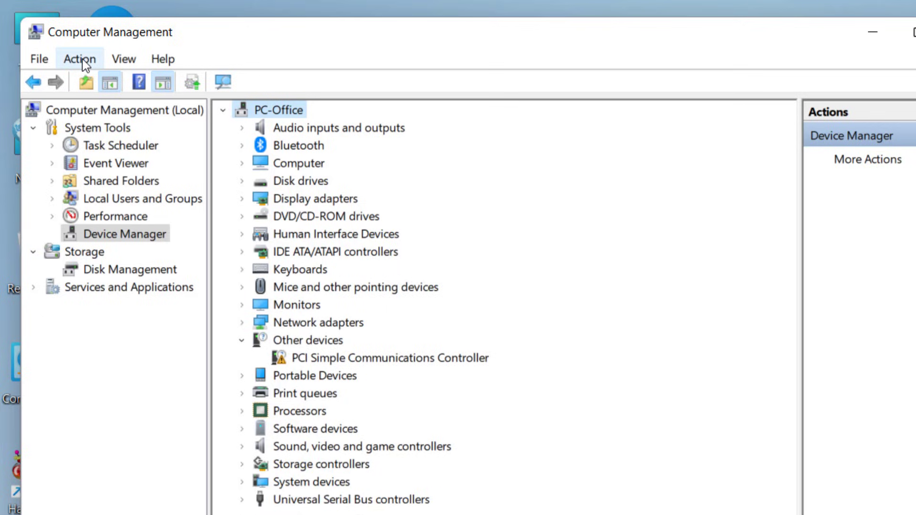
# Step: Scan for hardware changes and expand Keyboards to show the three HID Keyboard Devices
pyautogui.click(81, 59)
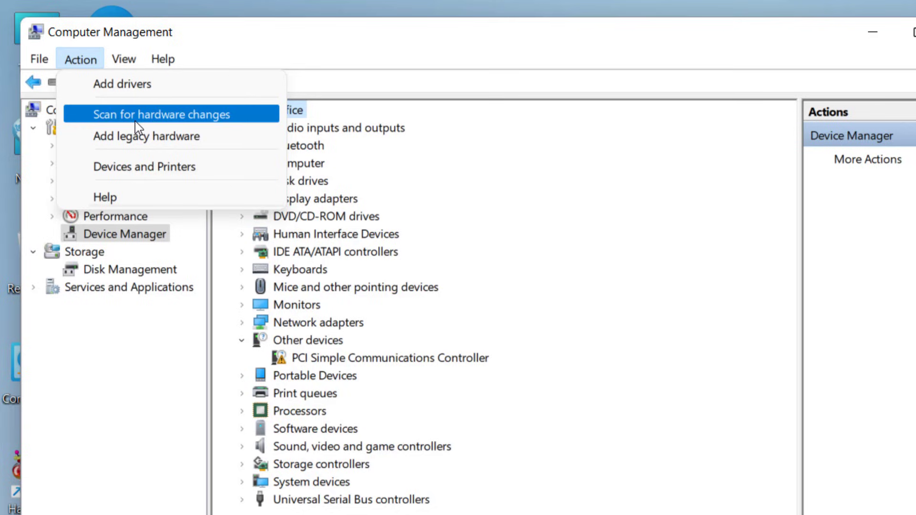
pyautogui.click(235, 119)
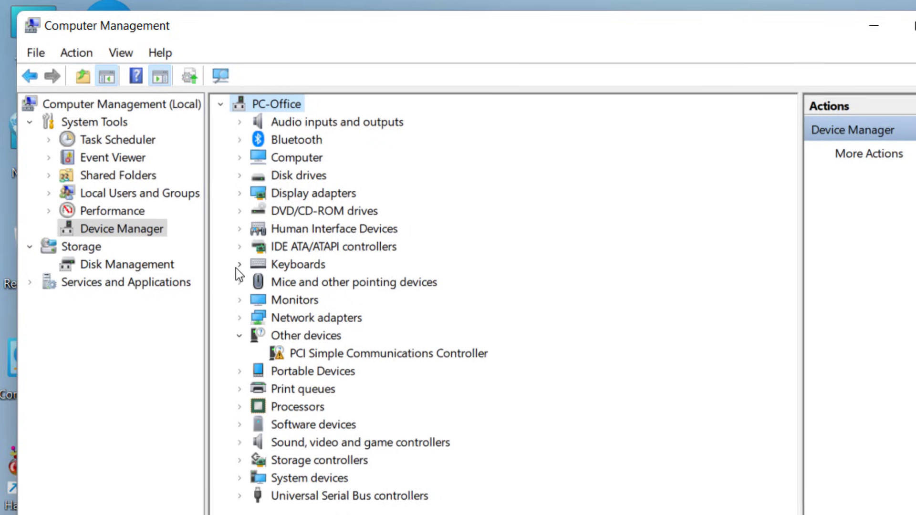
pyautogui.click(242, 270)
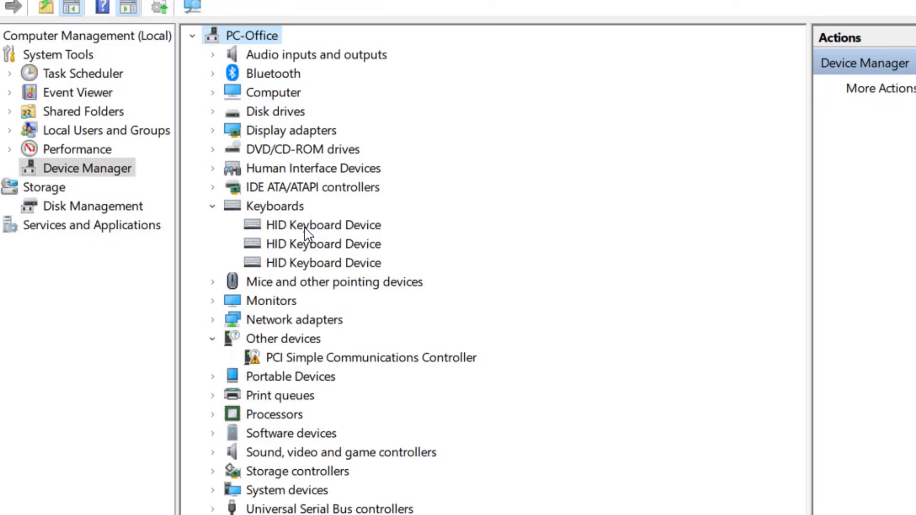
# Step: Update the first HID Keyboard Device driver, picking the HID Keyboard Device model from local drivers
pyautogui.rightClick(306, 231)
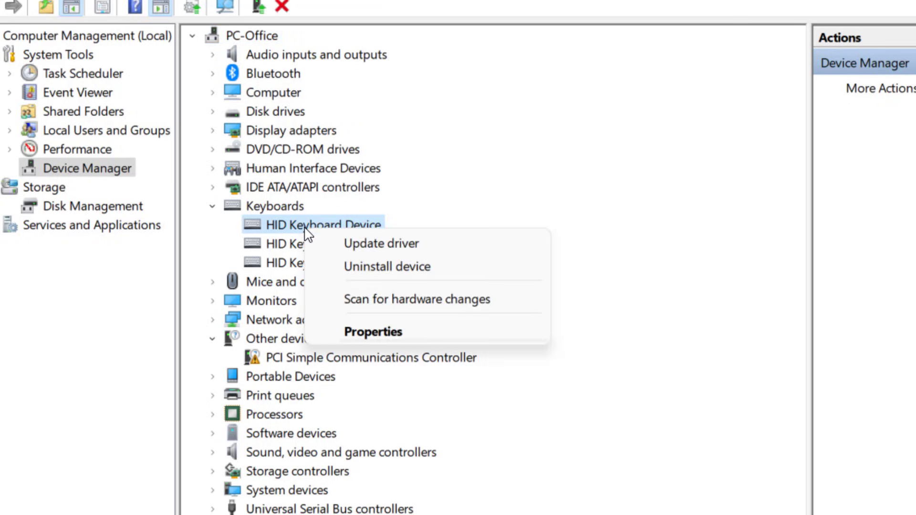
pyautogui.click(417, 250)
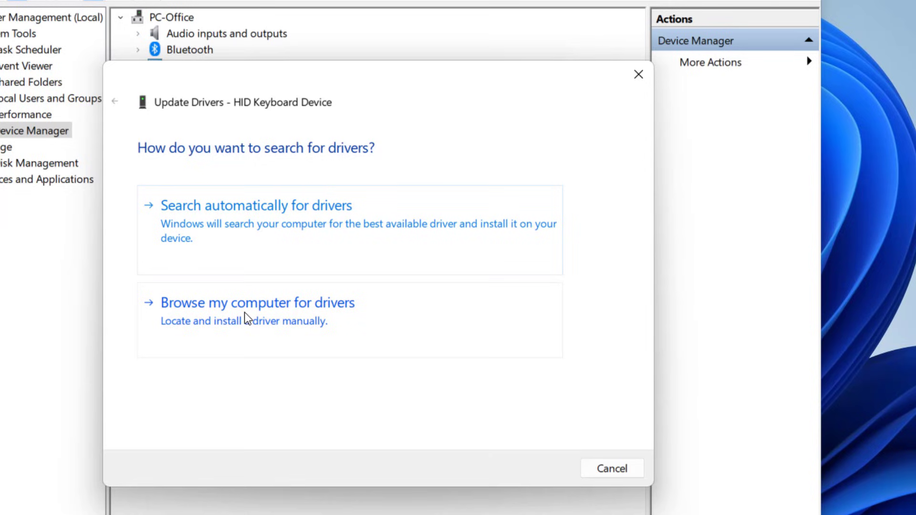
pyautogui.click(279, 313)
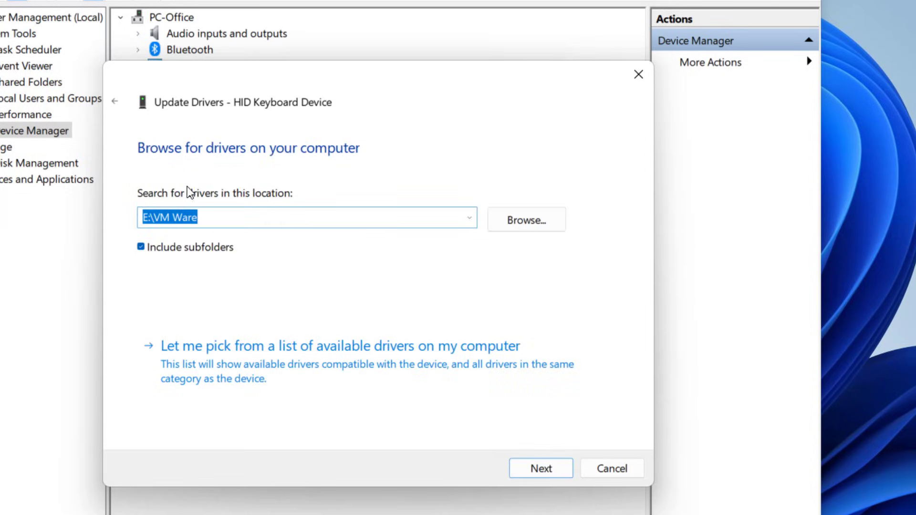
pyautogui.click(248, 362)
pyautogui.click(230, 307)
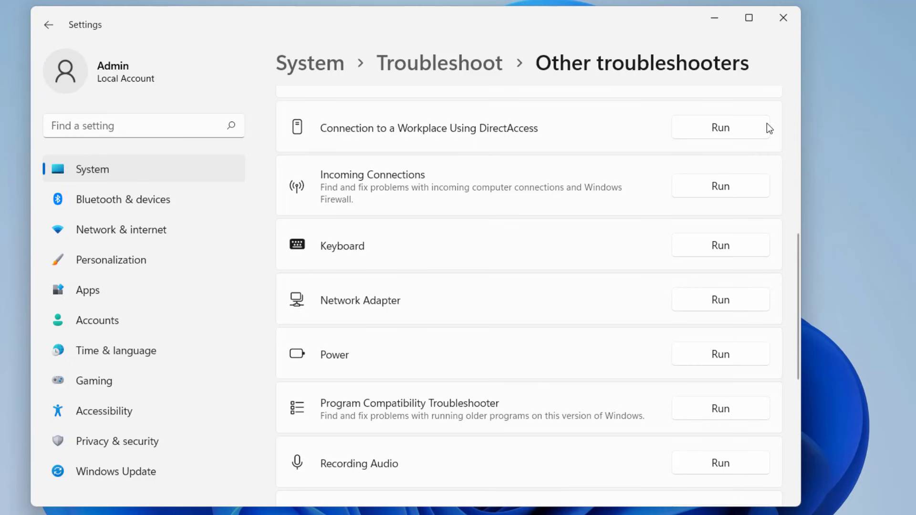
# Step: Reopen Settings at Accessibility > Keyboard and switch the On-screen keyboard toggle On
pyautogui.click(783, 22)
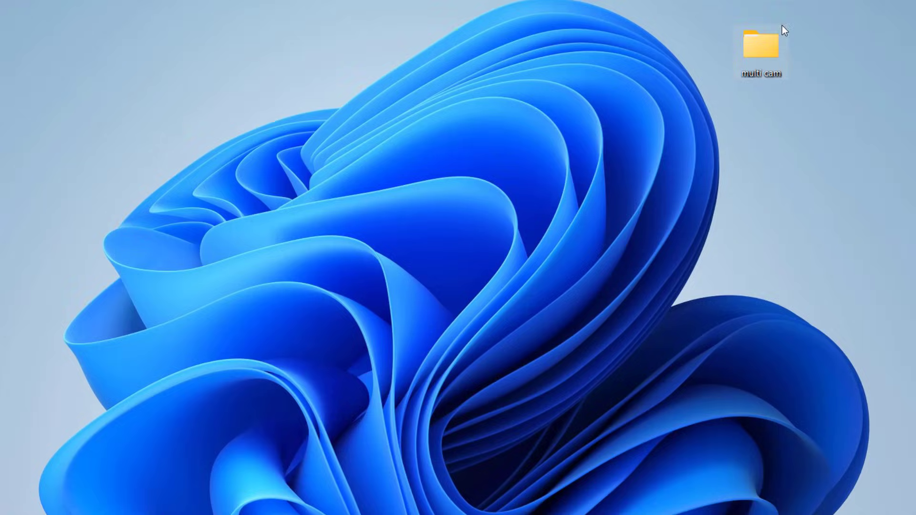
pyautogui.press('super')
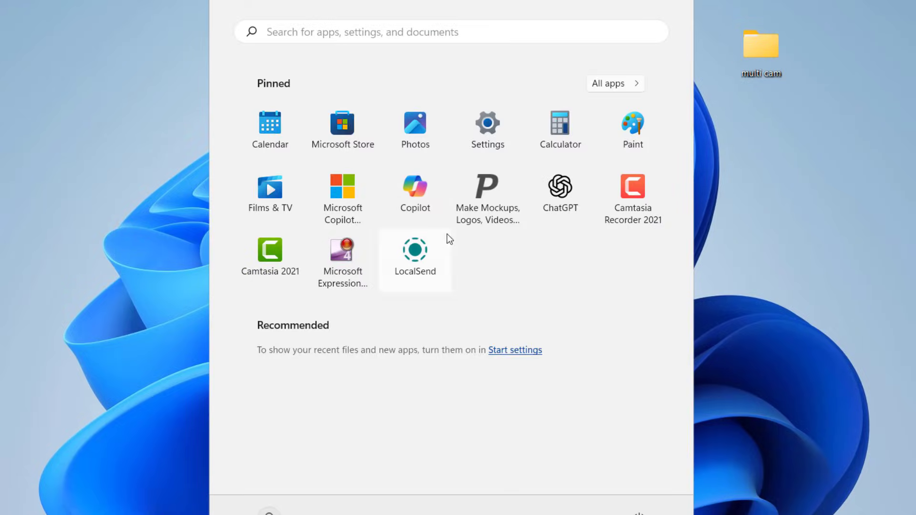
pyautogui.click(490, 130)
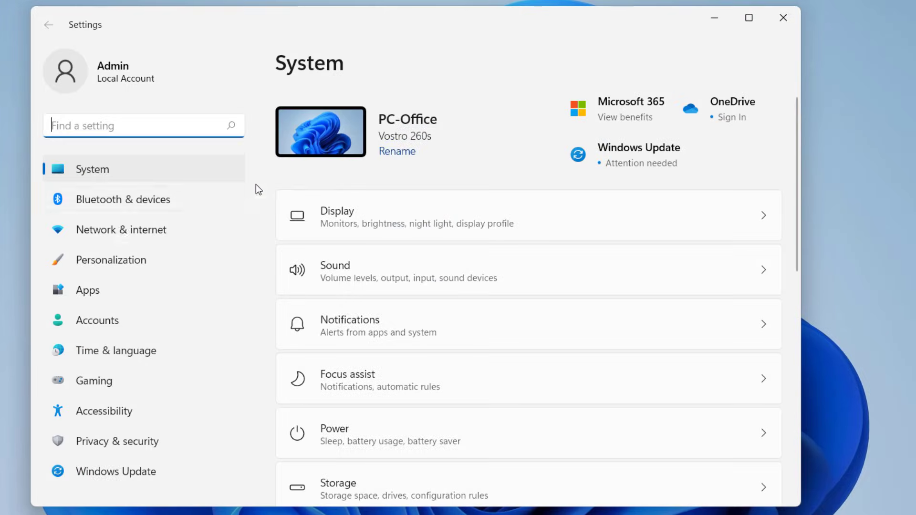
pyautogui.click(125, 419)
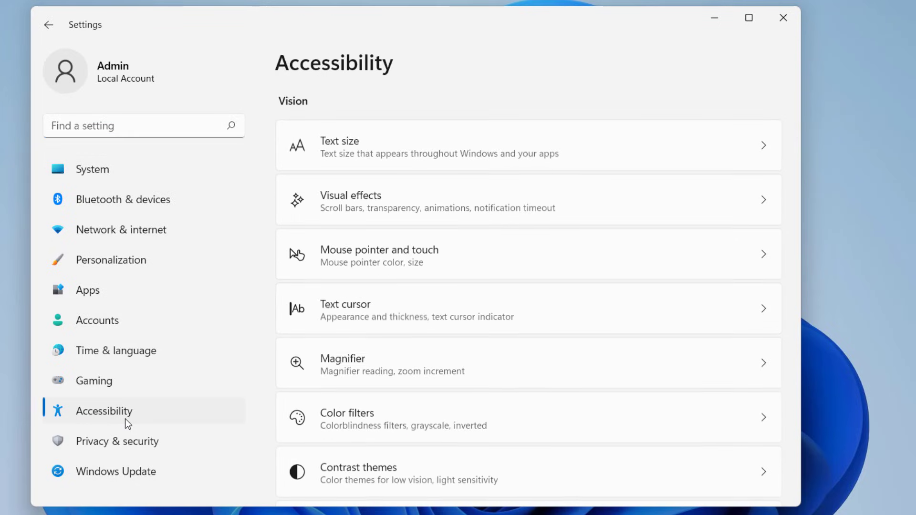
pyautogui.scroll(-6, 422, 290)
pyautogui.scroll(-1, 422, 299)
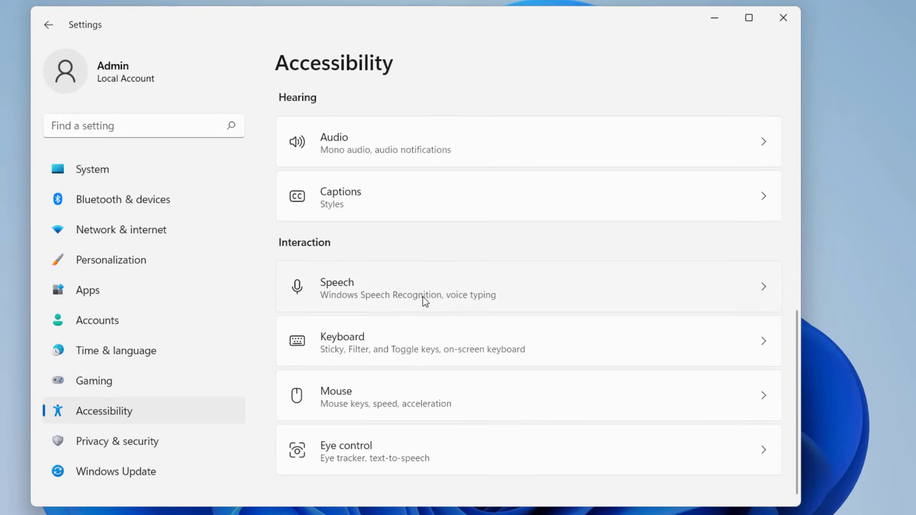
pyautogui.click(393, 355)
pyautogui.scroll(-4, 381, 274)
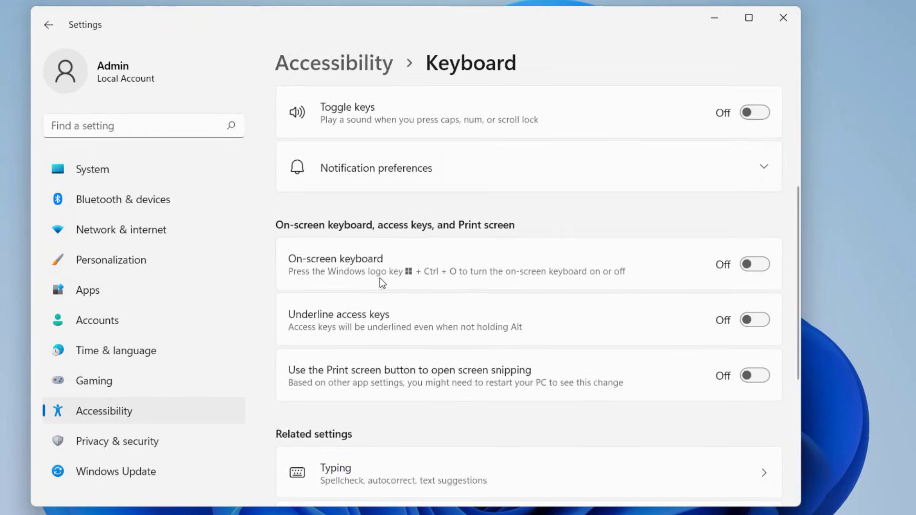
pyautogui.click(763, 265)
# Step: Minimize Settings, move the On-Screen Keyboard up, and open Run via a Start search
pyautogui.click(714, 18)
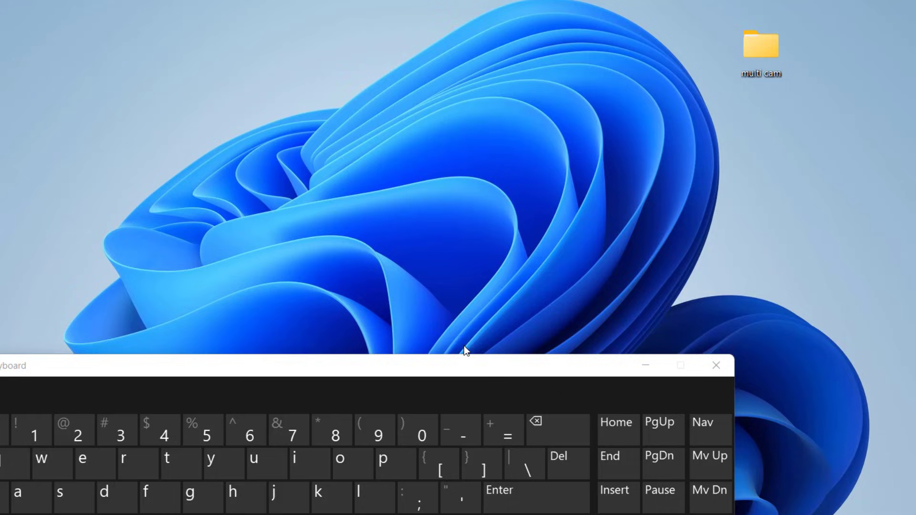
pyautogui.moveTo(452, 368); pyautogui.dragTo(697, 221)
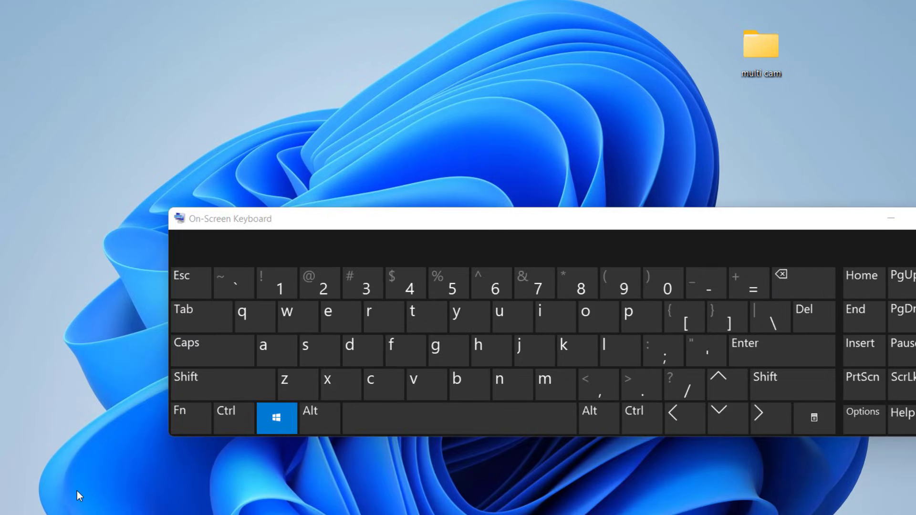
pyautogui.press('super')
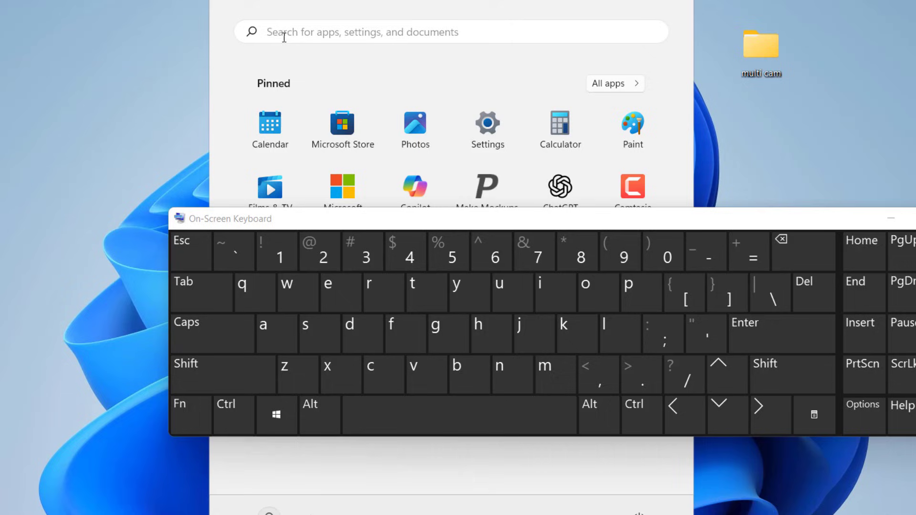
pyautogui.click(400, 292)
pyautogui.click(505, 315)
pyautogui.click(515, 388)
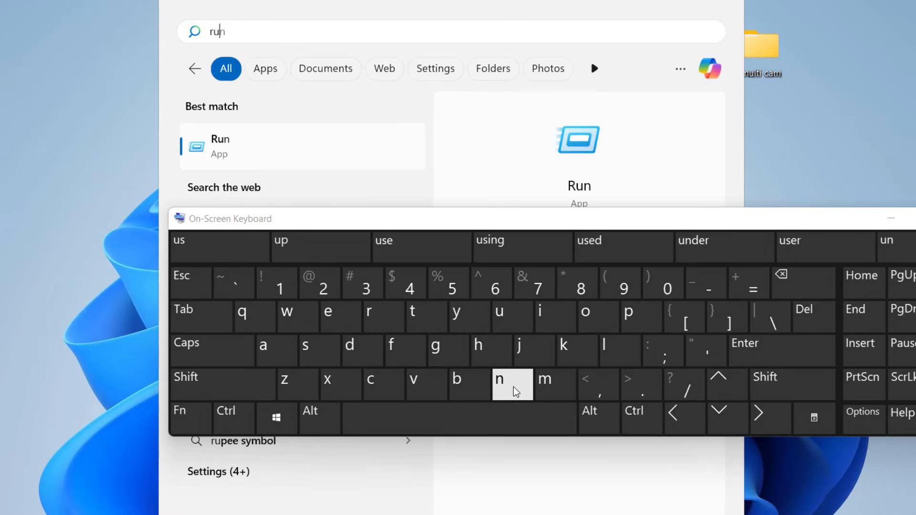
pyautogui.click(243, 153)
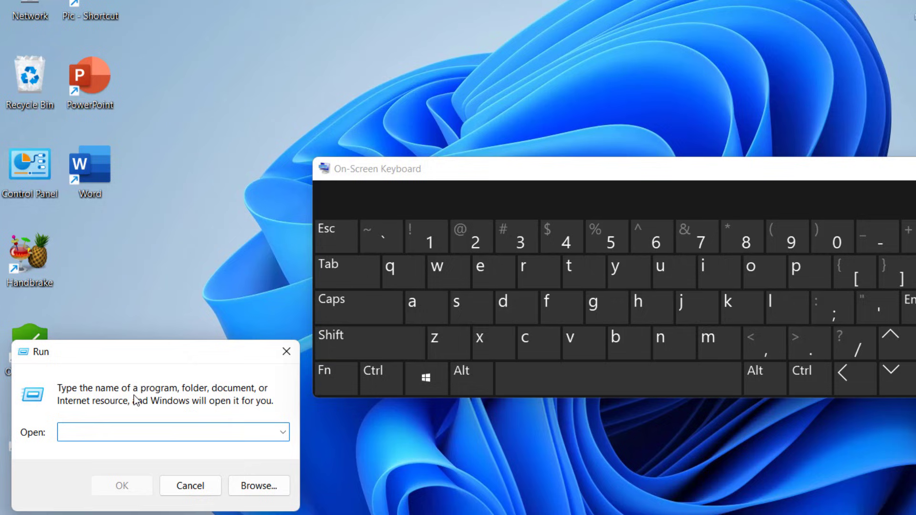
# Step: Enter 'regedit' in the Run box using the on-screen keyboard
pyautogui.click(529, 270)
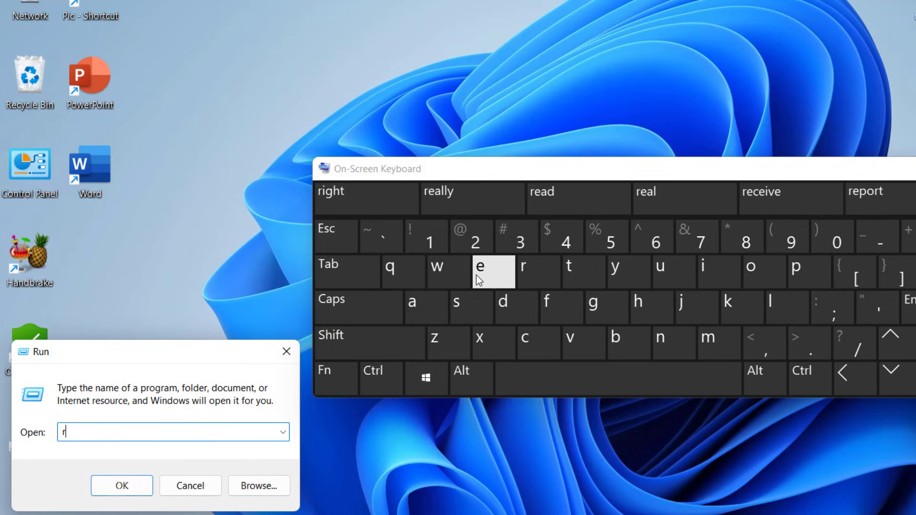
pyautogui.click(476, 275)
pyautogui.click(589, 305)
pyautogui.click(497, 267)
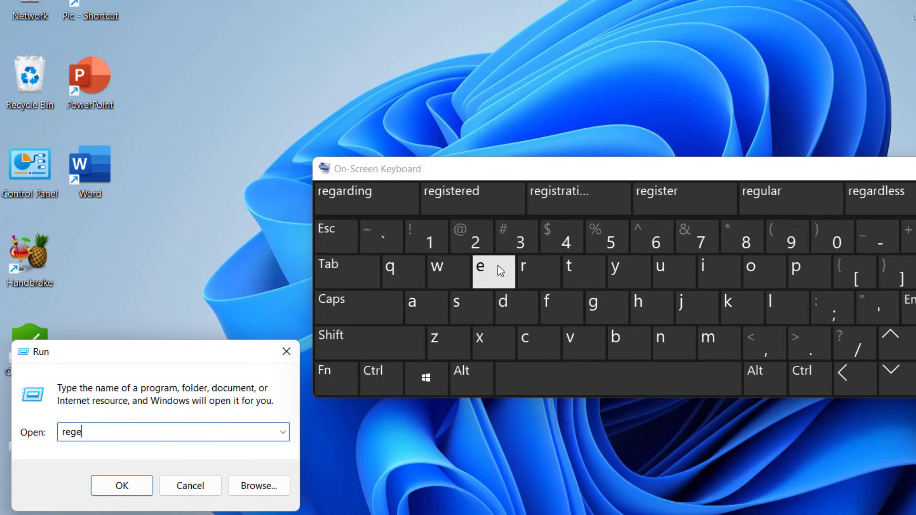
pyautogui.click(517, 314)
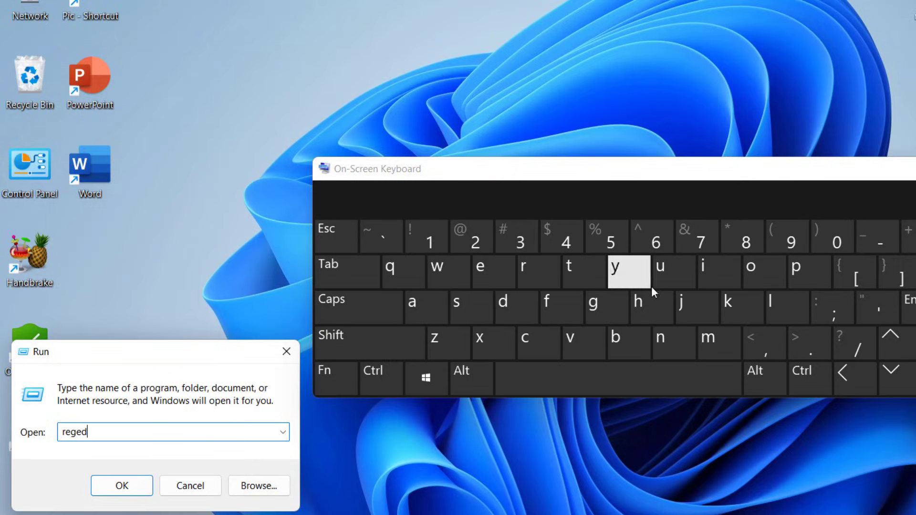
pyautogui.click(705, 278)
pyautogui.click(589, 268)
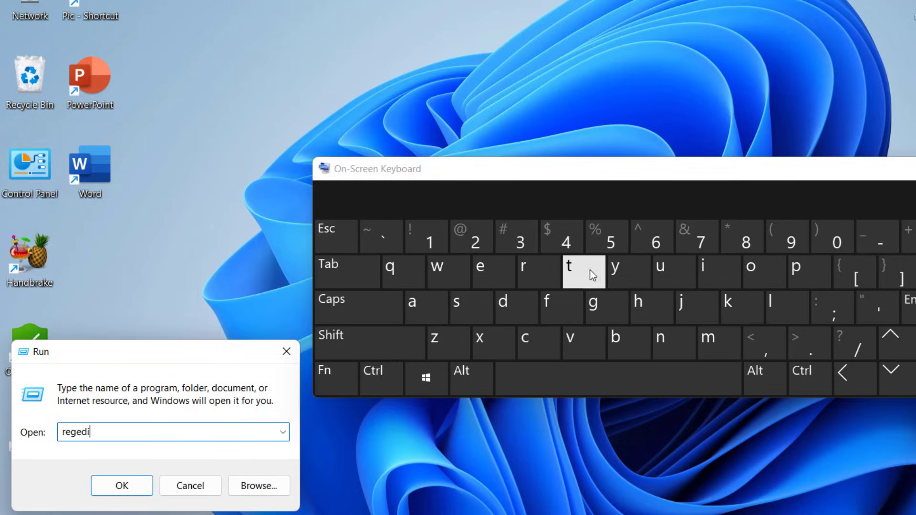
# Step: Launch Registry Editor, reposition its window, and expand HKEY_LOCAL_MACHINE
pyautogui.click(120, 492)
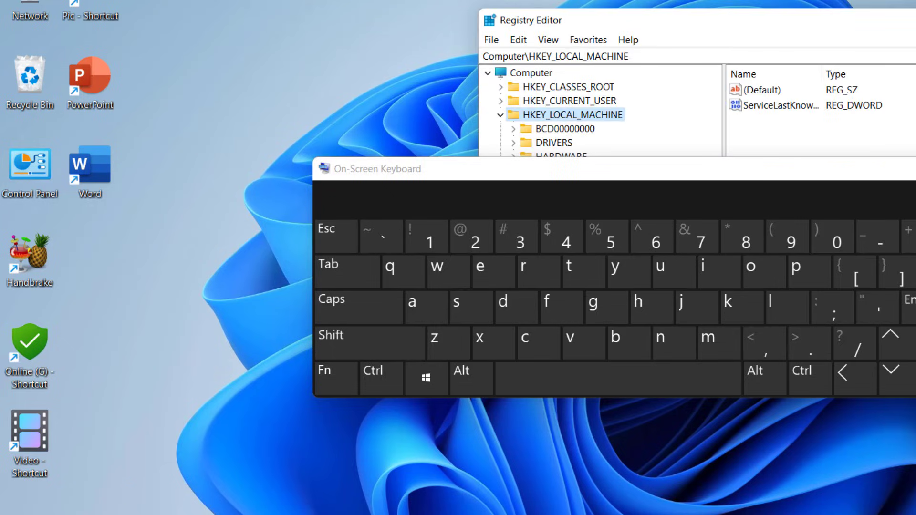
pyautogui.moveTo(720, 23); pyautogui.dragTo(405, 0)
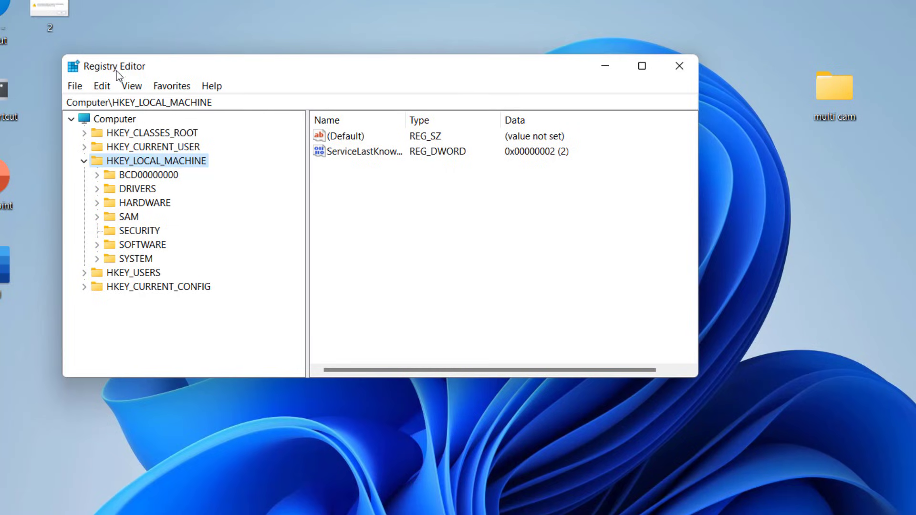
pyautogui.click(86, 161)
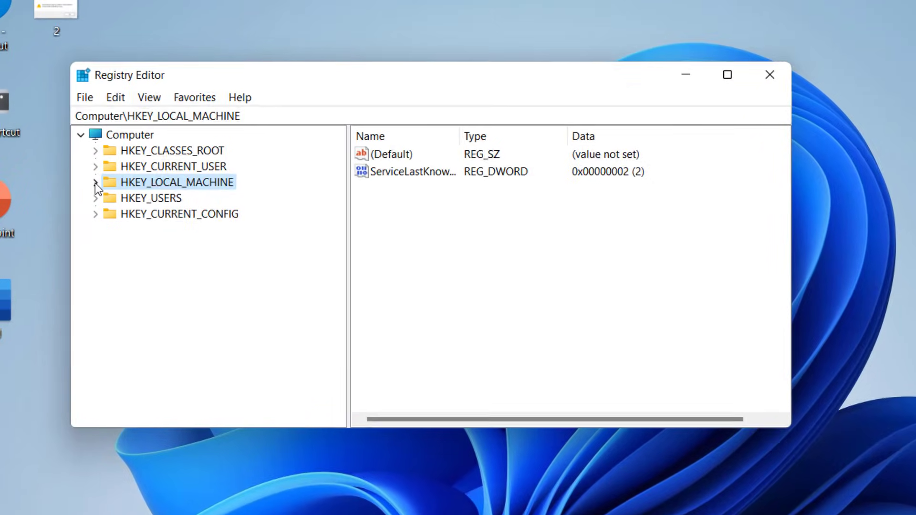
pyautogui.click(85, 161)
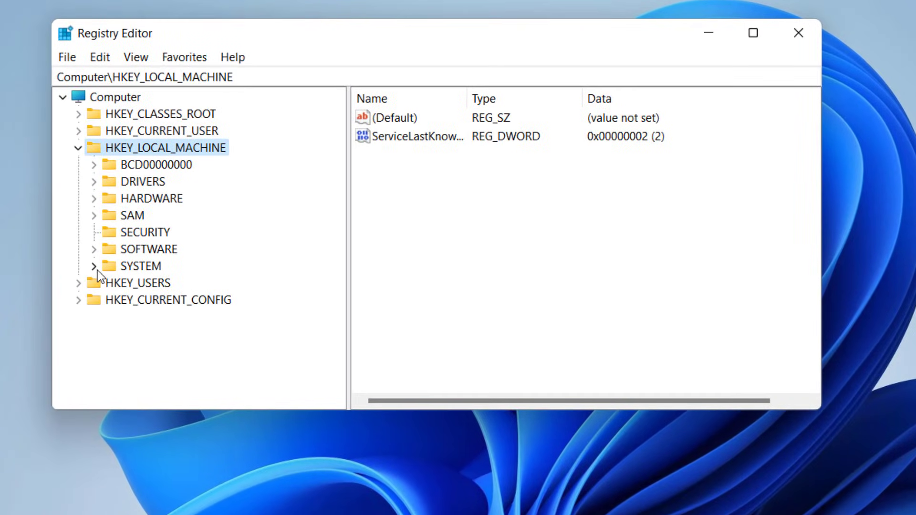
# Step: Expand SYSTEM > CurrentControlSet > Services and scroll through its service keys to i8042prt
pyautogui.click(96, 269)
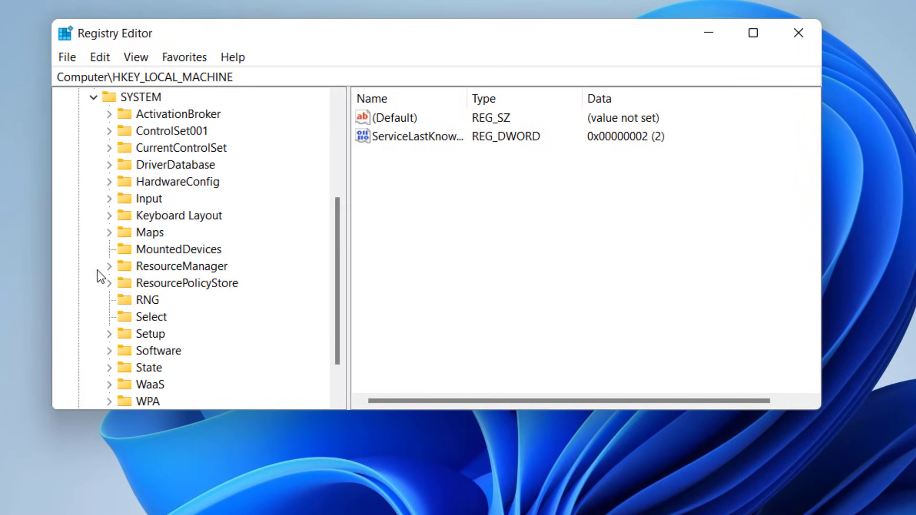
pyautogui.click(177, 164)
pyautogui.click(180, 149)
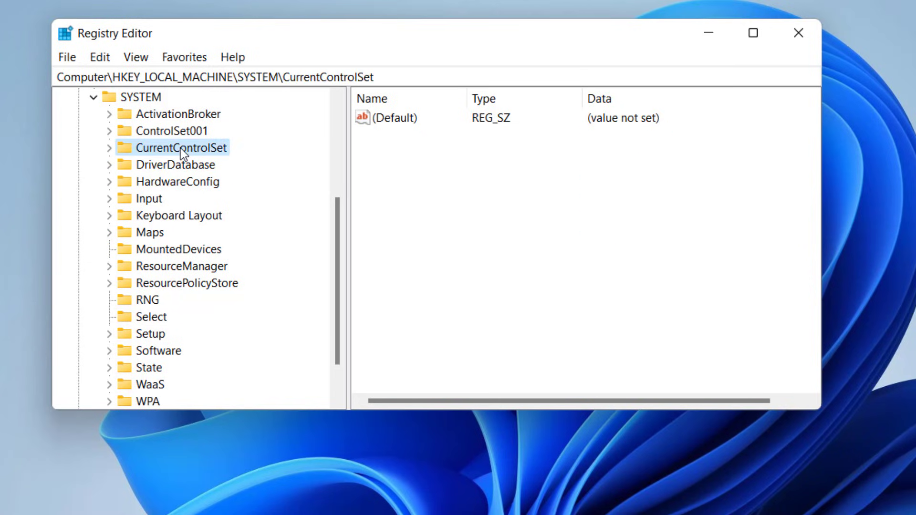
pyautogui.click(109, 148)
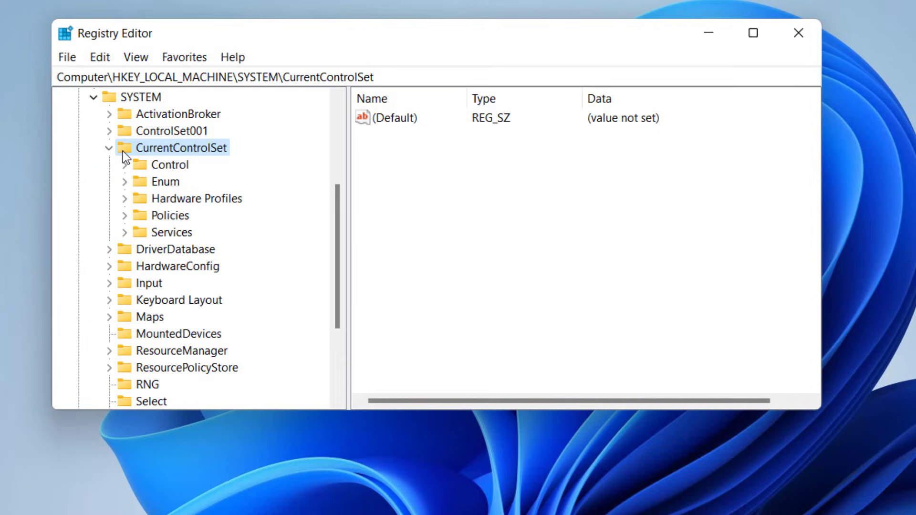
pyautogui.click(182, 235)
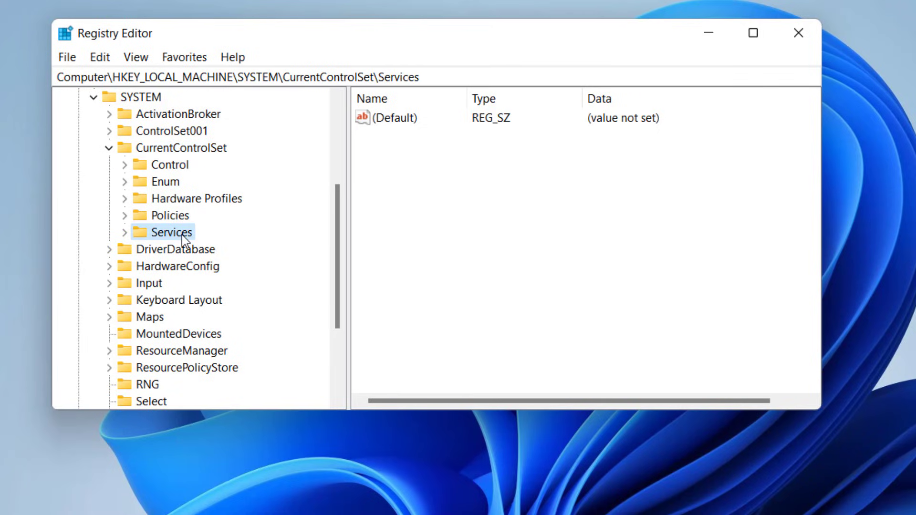
pyautogui.click(125, 233)
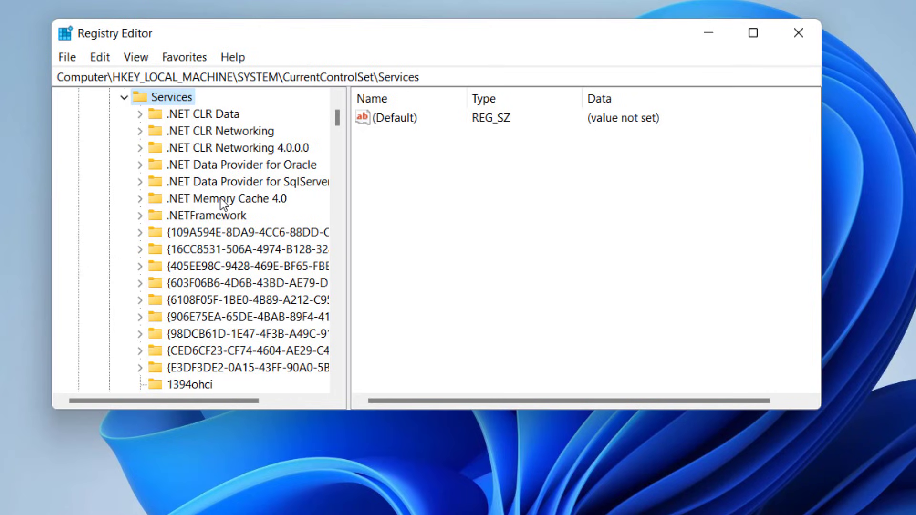
pyautogui.scroll(-20, 223, 203)
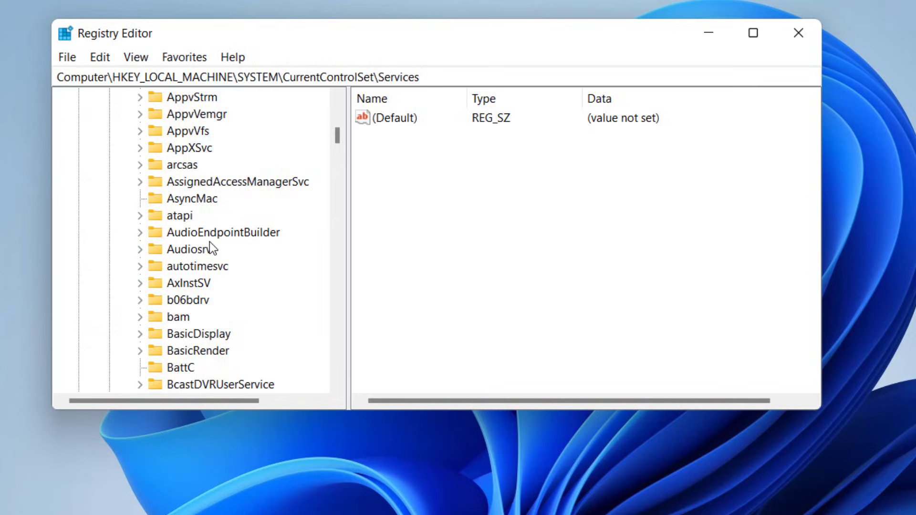
pyautogui.scroll(-20, 205, 300)
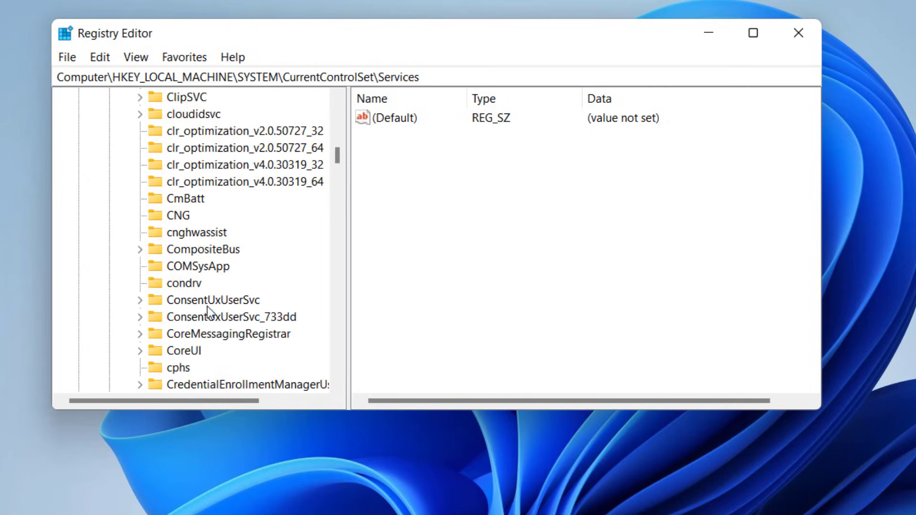
pyautogui.scroll(-20, 208, 325)
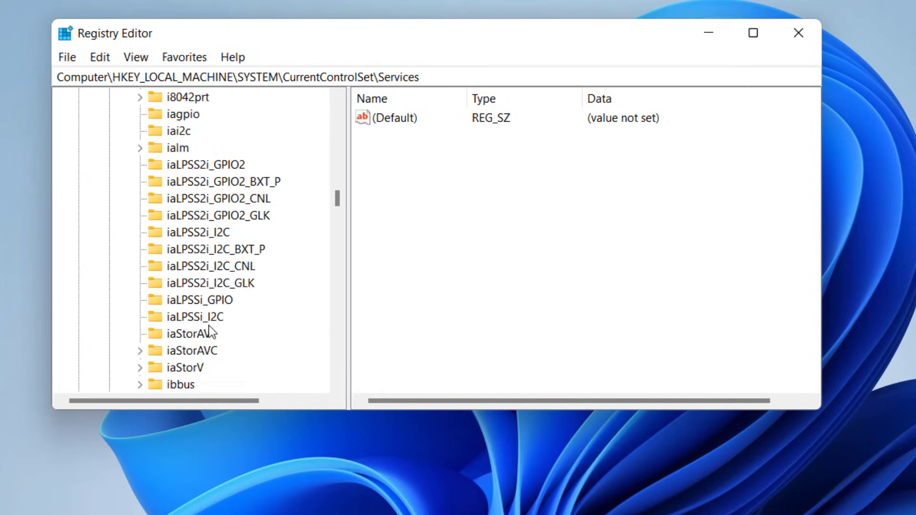
pyautogui.scroll(3, 208, 326)
pyautogui.scroll(1, 208, 326)
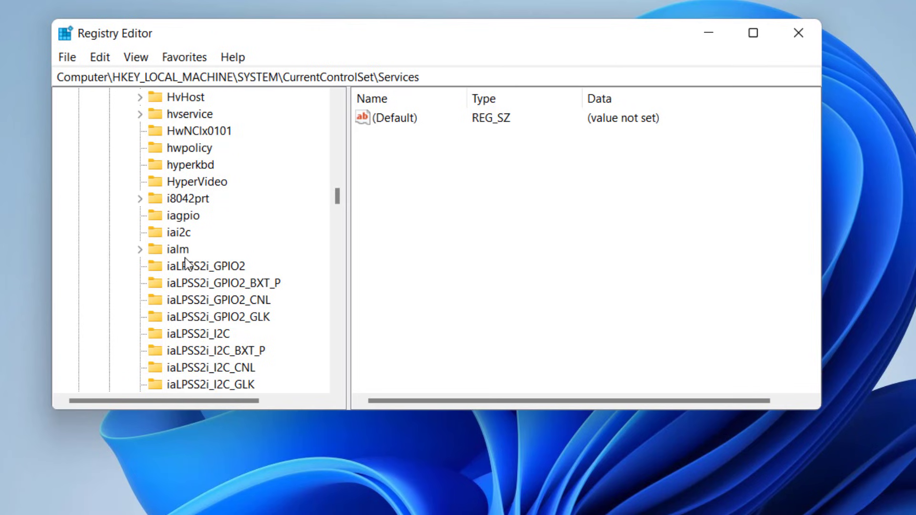
# Step: Set the i8042prt Start value data to 1 and close Registry Editor
pyautogui.click(180, 200)
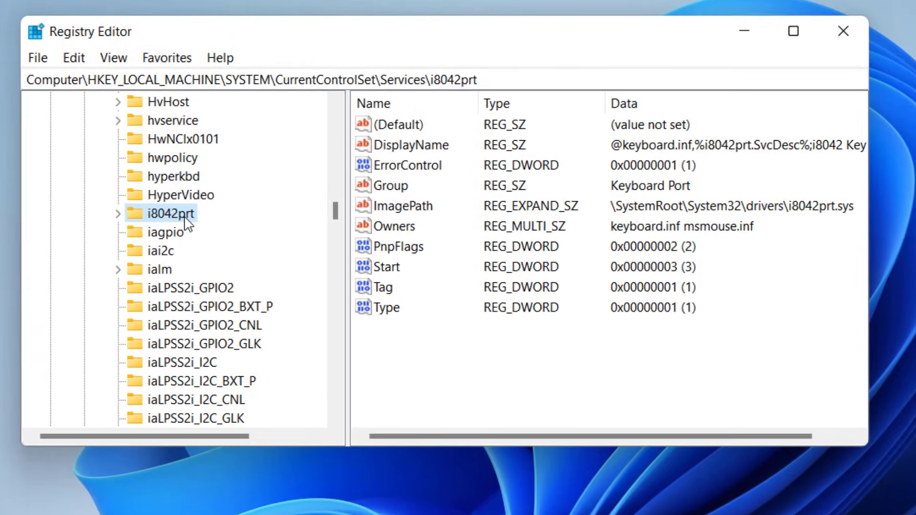
pyautogui.rightClick(383, 278)
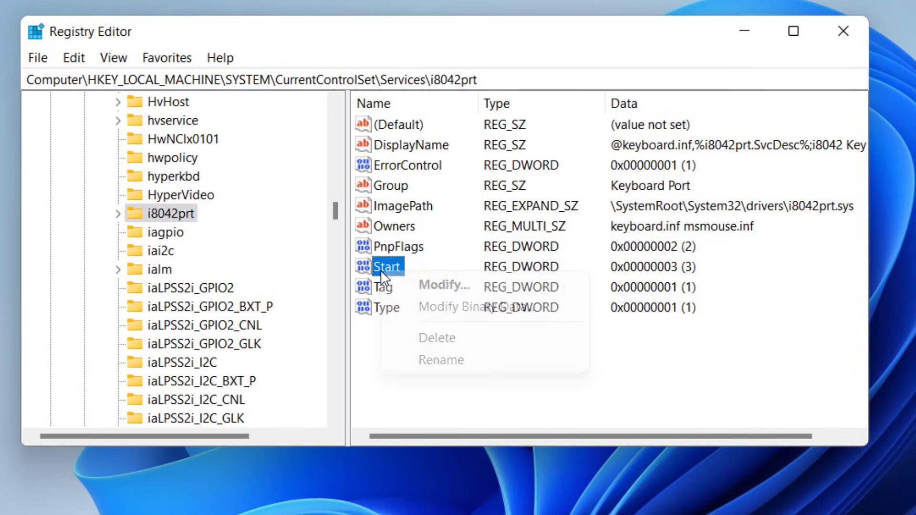
pyautogui.click(414, 282)
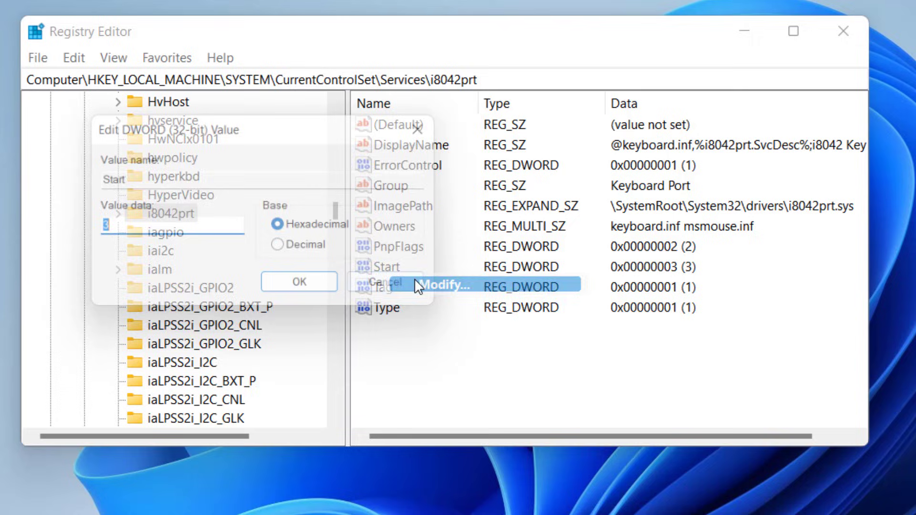
pyautogui.moveTo(285, 135); pyautogui.dragTo(666, 208)
pyautogui.write('1')
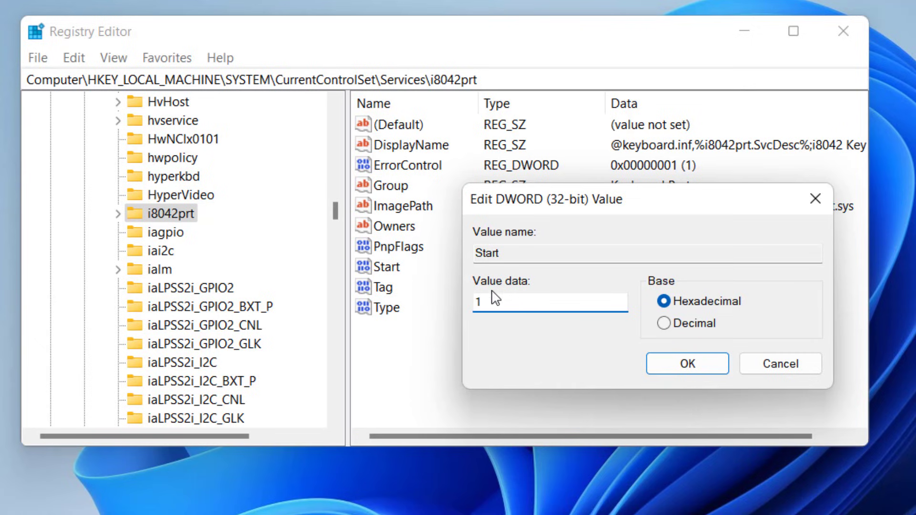
pyautogui.click(662, 370)
pyautogui.click(844, 33)
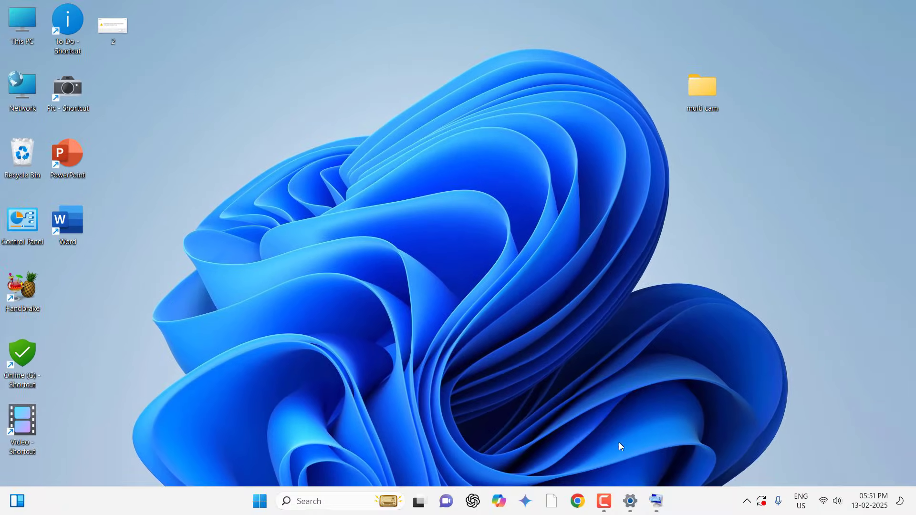
pyautogui.click(657, 501)
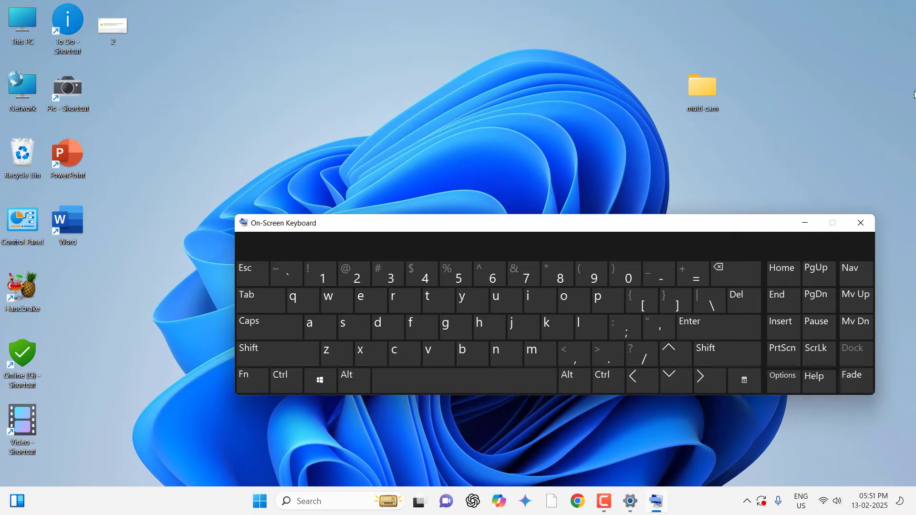
pyautogui.click(797, 228)
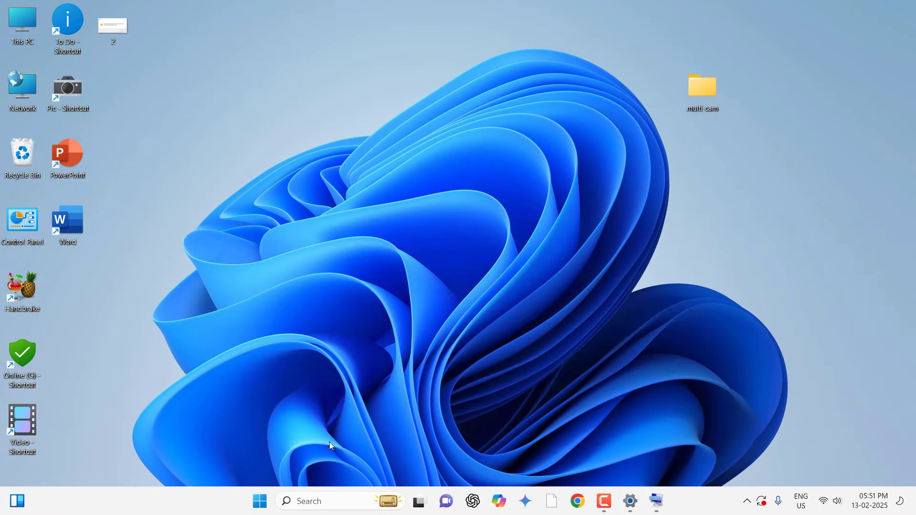
pyautogui.click(258, 501)
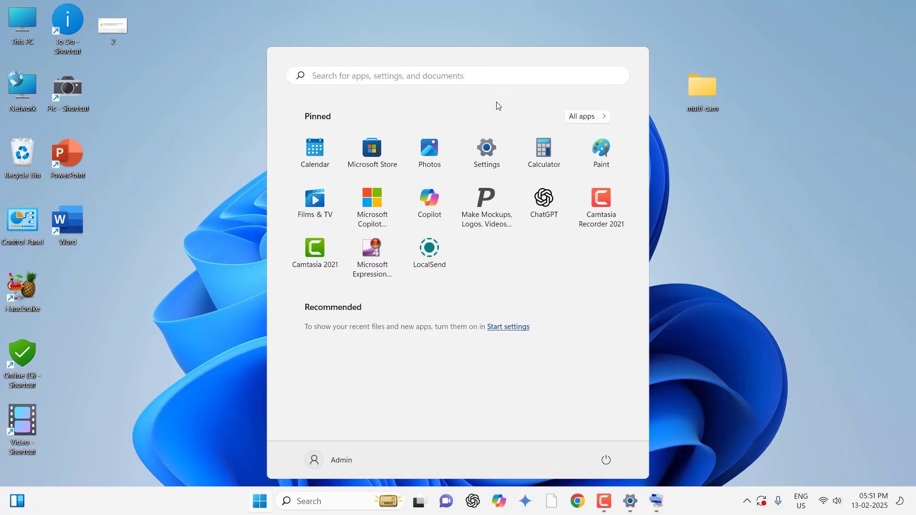
pyautogui.click(485, 149)
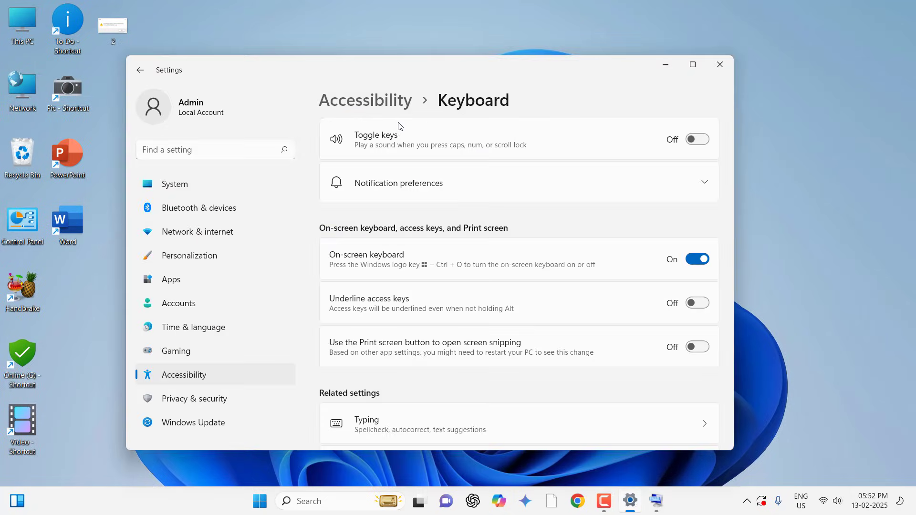
pyautogui.click(196, 433)
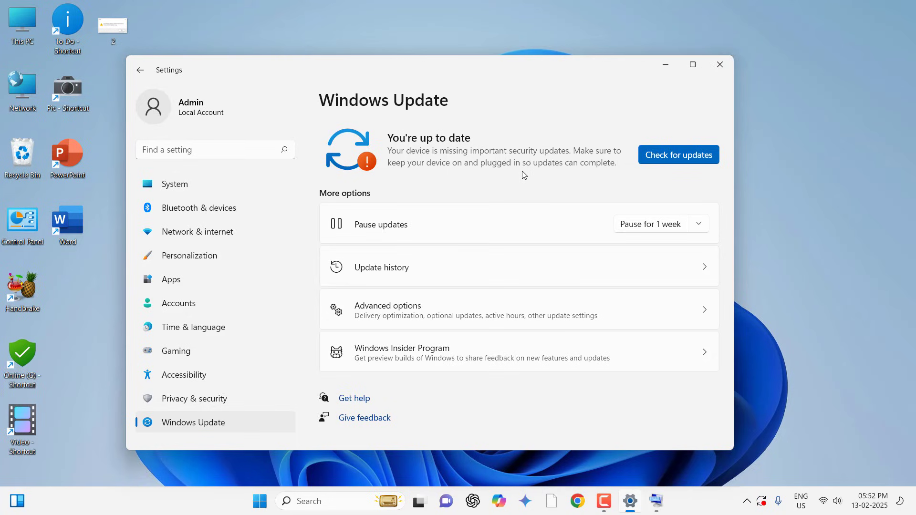
pyautogui.click(720, 65)
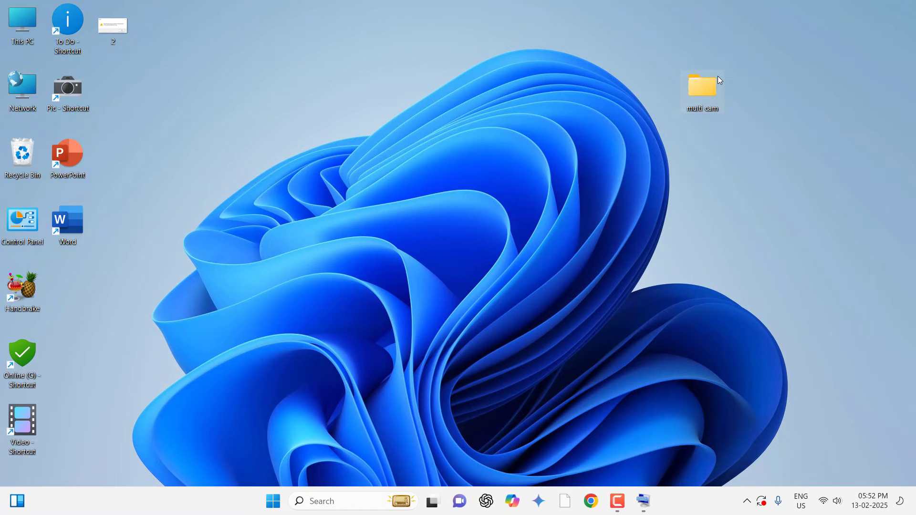